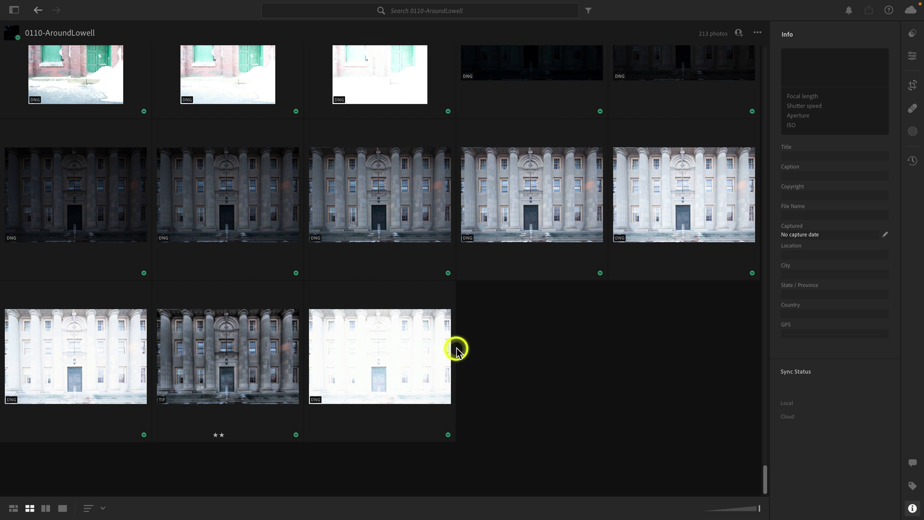
# Select the two-star HDR TIF thumbnail of the building in the bottom row
pyautogui.click(223, 367)
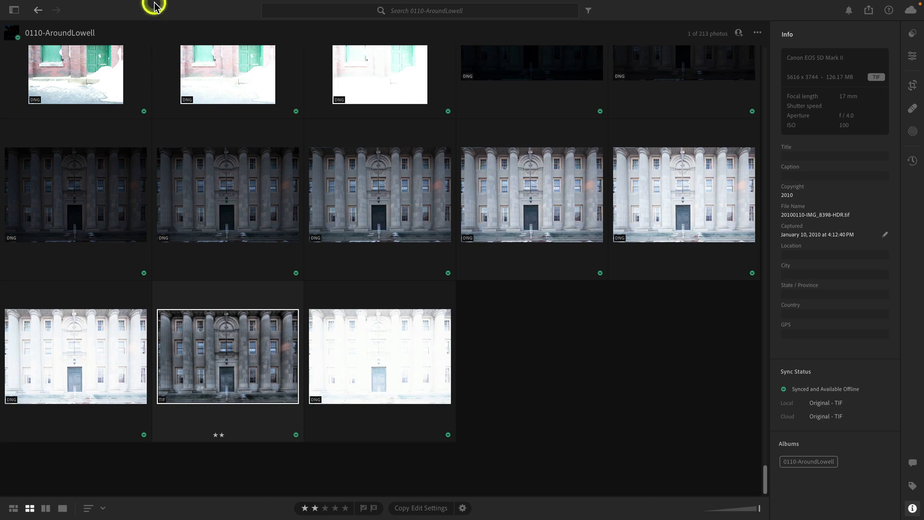
pyautogui.moveTo(154, 3)
pyautogui.click(62, 5)
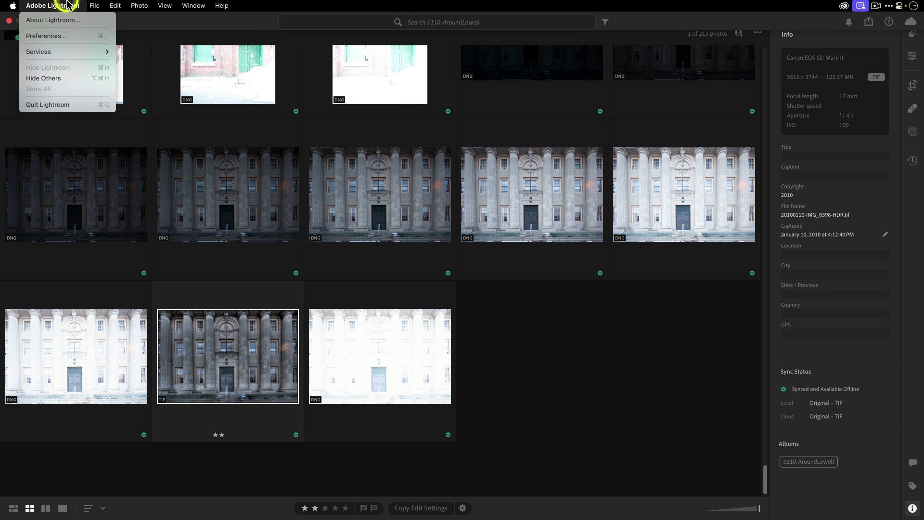
pyautogui.click(75, 38)
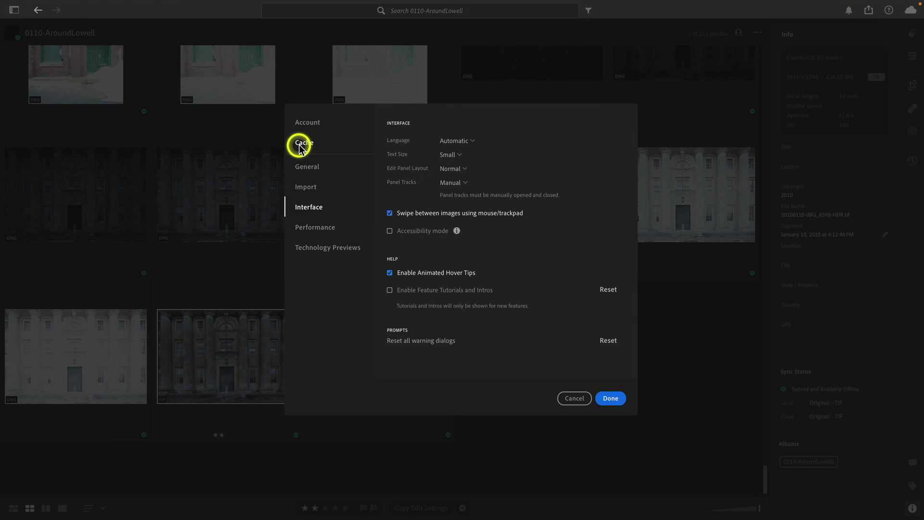
pyautogui.click(303, 144)
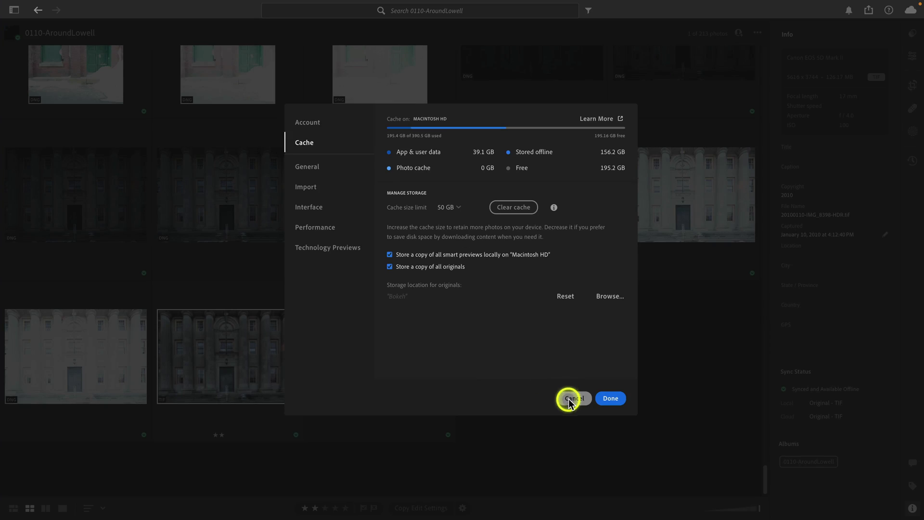
pyautogui.click(570, 399)
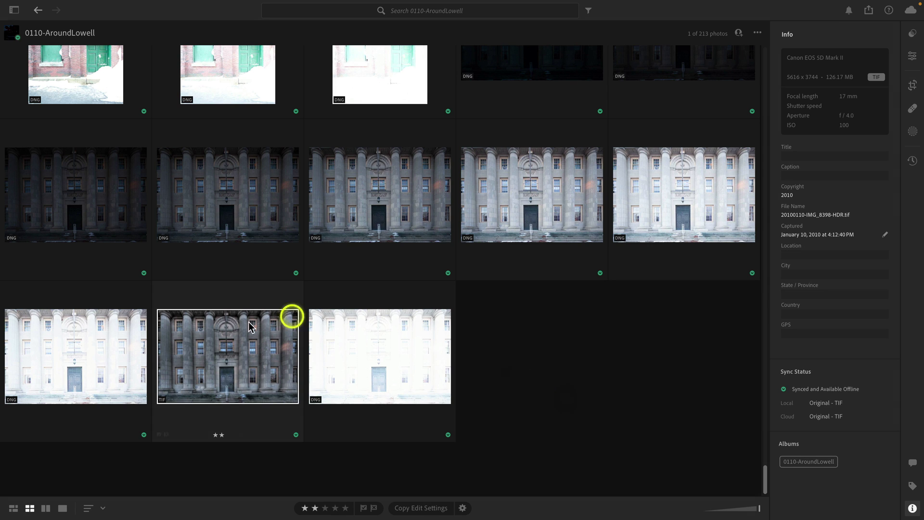
pyautogui.moveTo(228, 356)
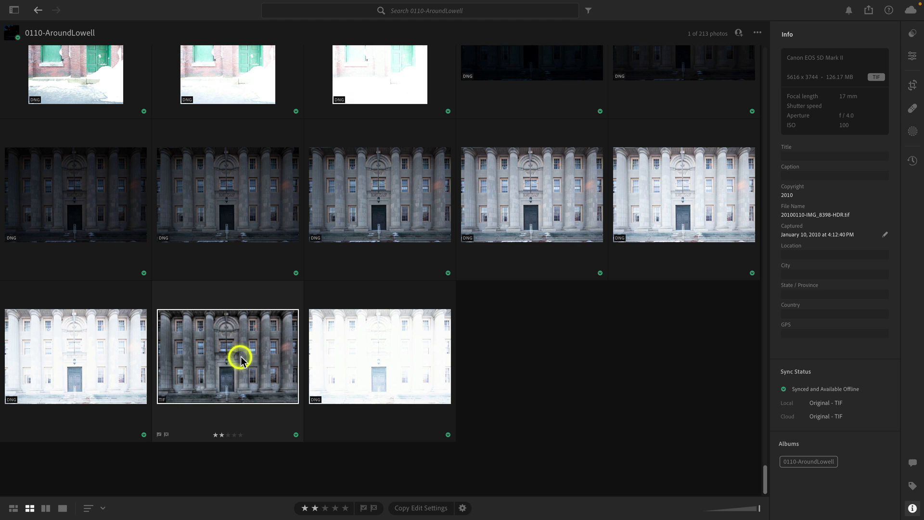
# Check that the TIF photo is synced and available offline, then dismiss the popover
pyautogui.click(295, 436)
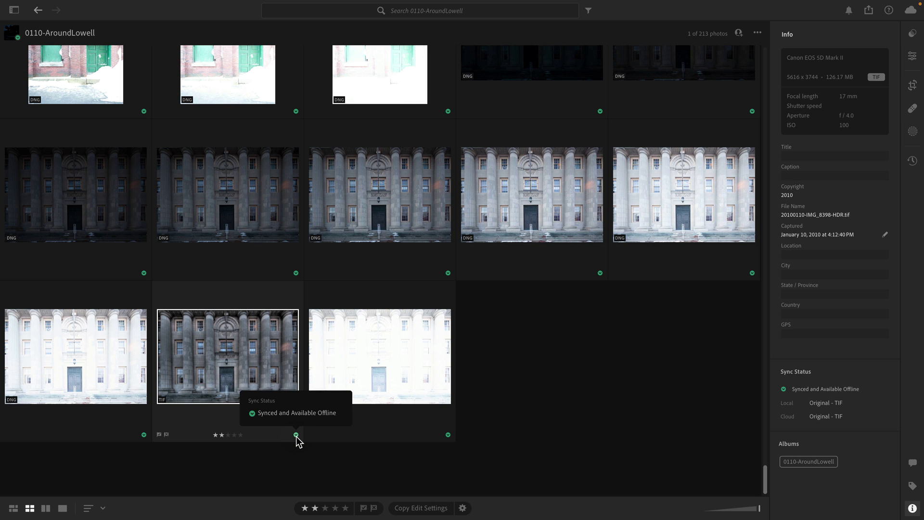
pyautogui.click(256, 383)
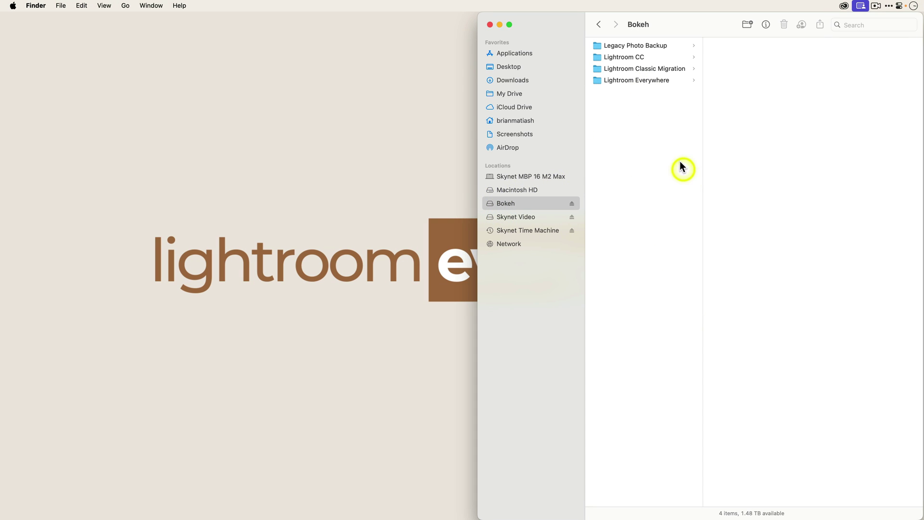
# Browse Lightroom CC > first library folder > originals > 2010 on the Bokeh drive
pyautogui.click(623, 61)
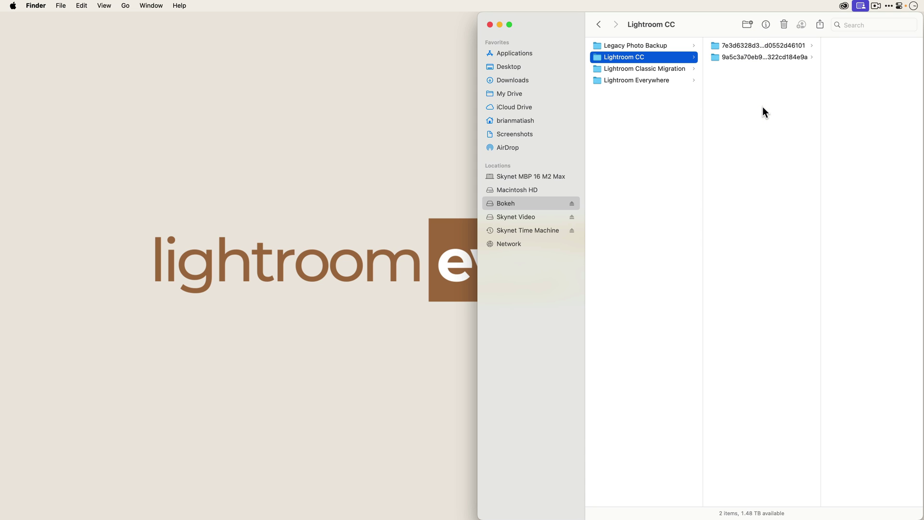
pyautogui.click(759, 47)
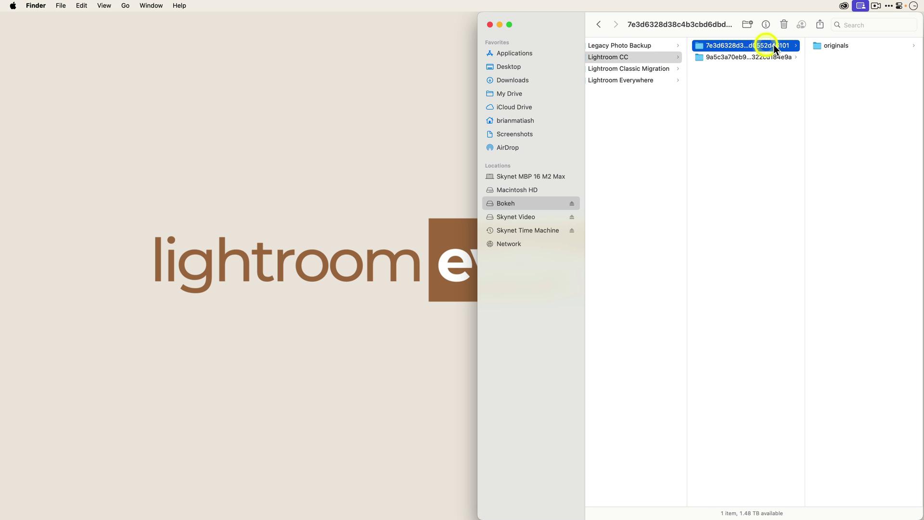
pyautogui.click(835, 46)
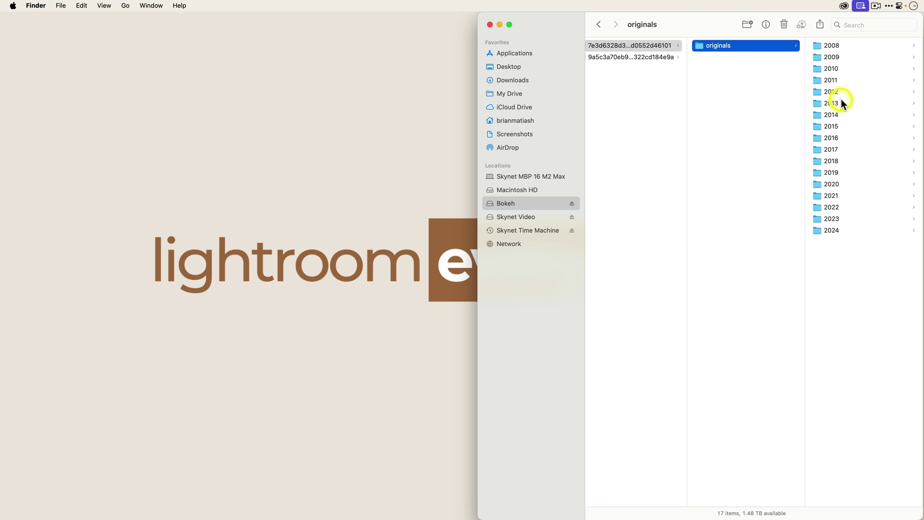
pyautogui.click(836, 69)
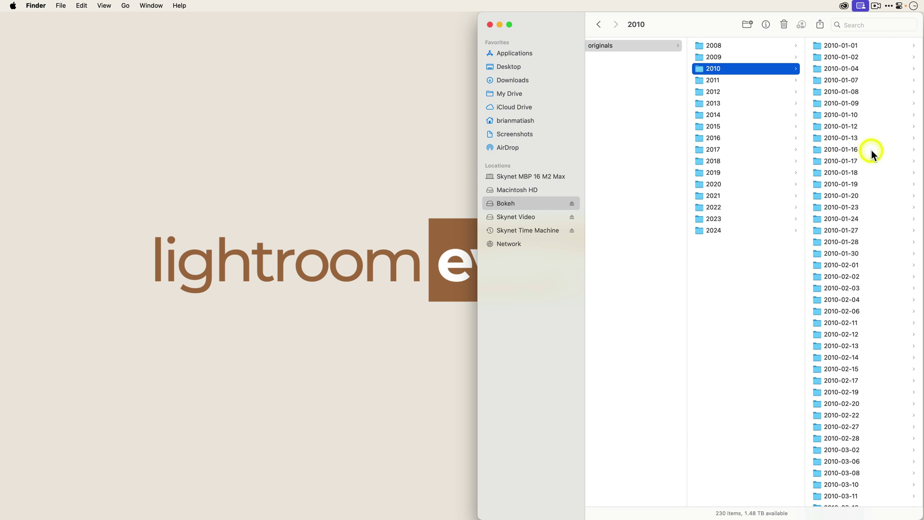
# Open the 2010-01-10 folder and select 20100110-IMG_8398-HDR.tif
pyautogui.click(861, 115)
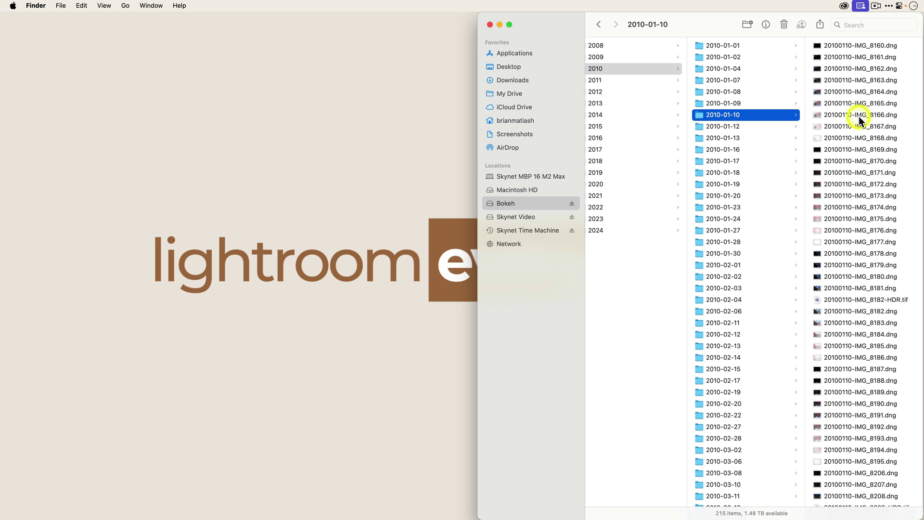
pyautogui.scroll(-2, 875, 105)
pyautogui.scroll(-2, 876, 105)
pyautogui.scroll(-2, 875, 105)
pyautogui.scroll(-2, 876, 106)
pyautogui.scroll(-5, 874, 101)
pyautogui.scroll(-5, 874, 101)
pyautogui.scroll(-5, 874, 101)
pyautogui.hotkey('ctrl', 'Right')
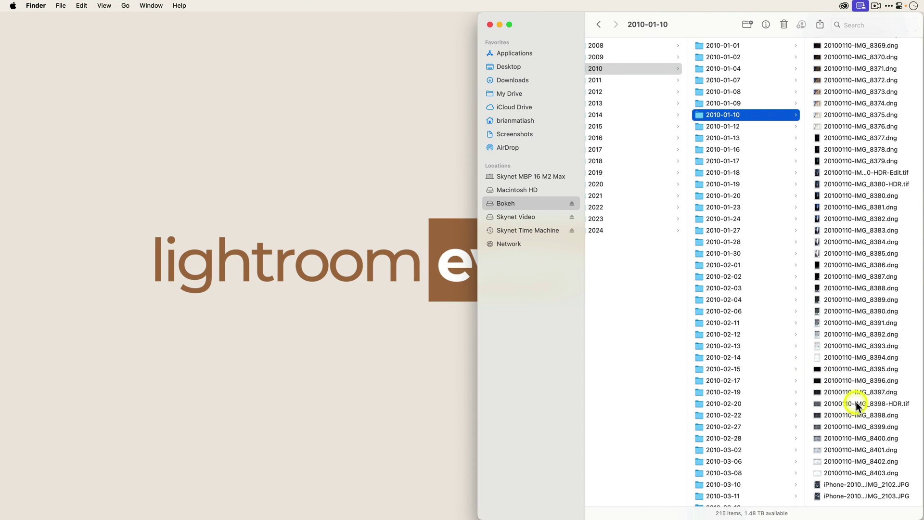
pyautogui.click(857, 403)
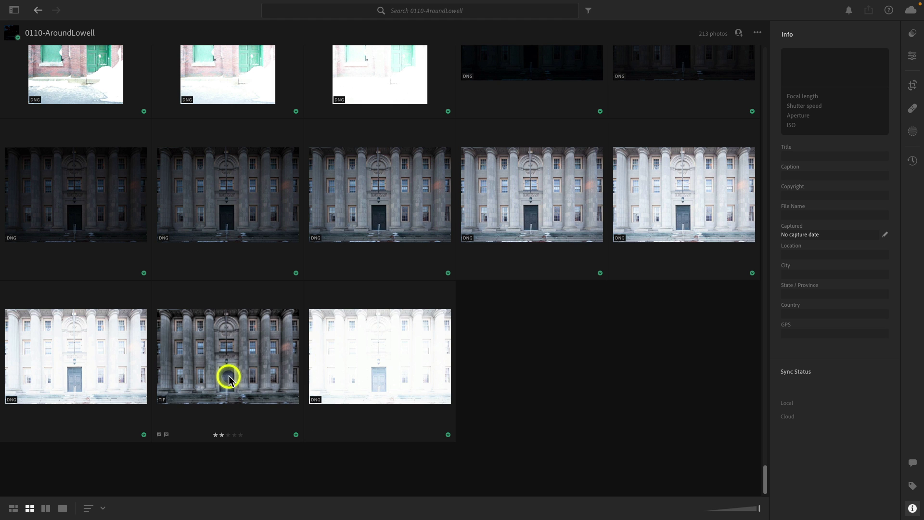
# Reselect the two-star TIF thumbnail in the album grid after briefly deselecting it
pyautogui.click(230, 378)
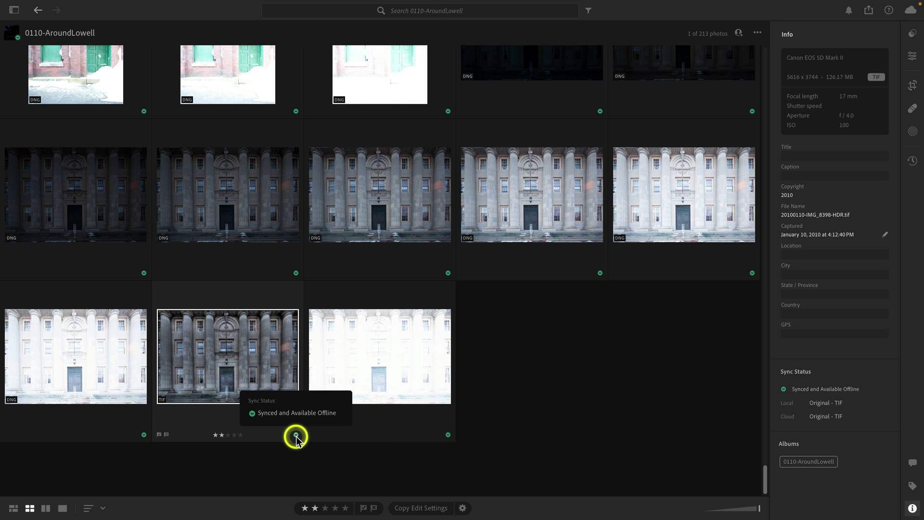
pyautogui.click(608, 390)
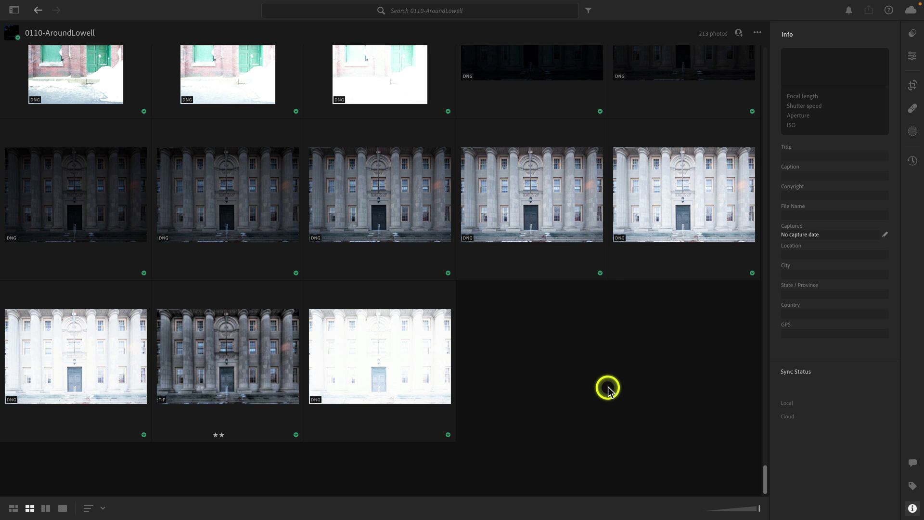
pyautogui.click(238, 381)
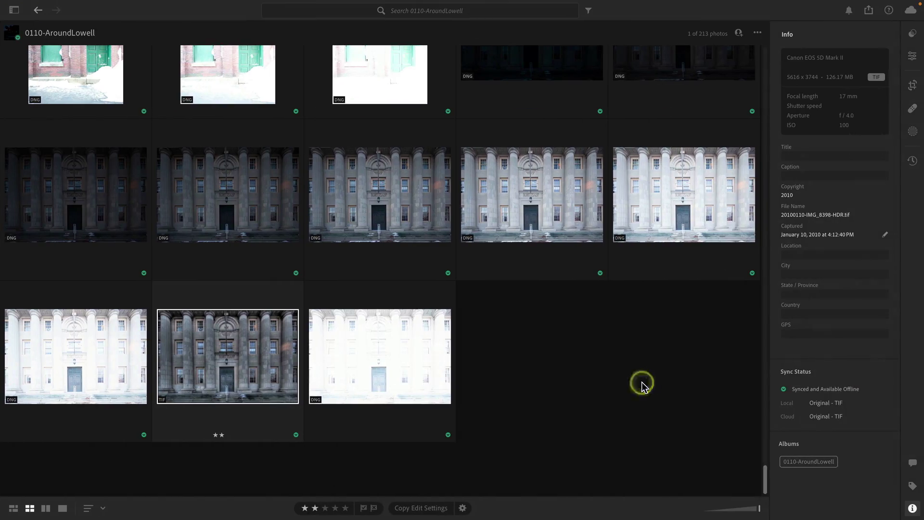
pyautogui.moveTo(227, 355)
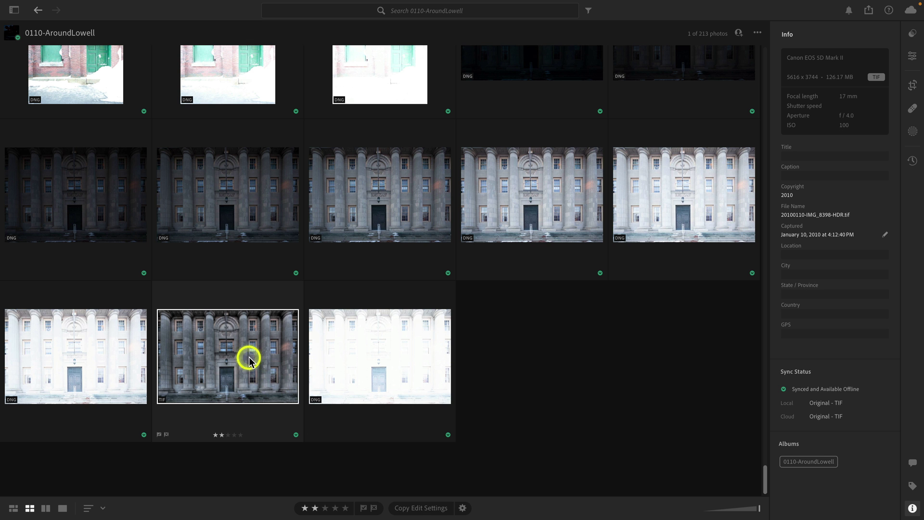
# Open the TIF in Detail view, update its legacy settings and apply Auto light adjustments
pyautogui.doubleClick(212, 361)
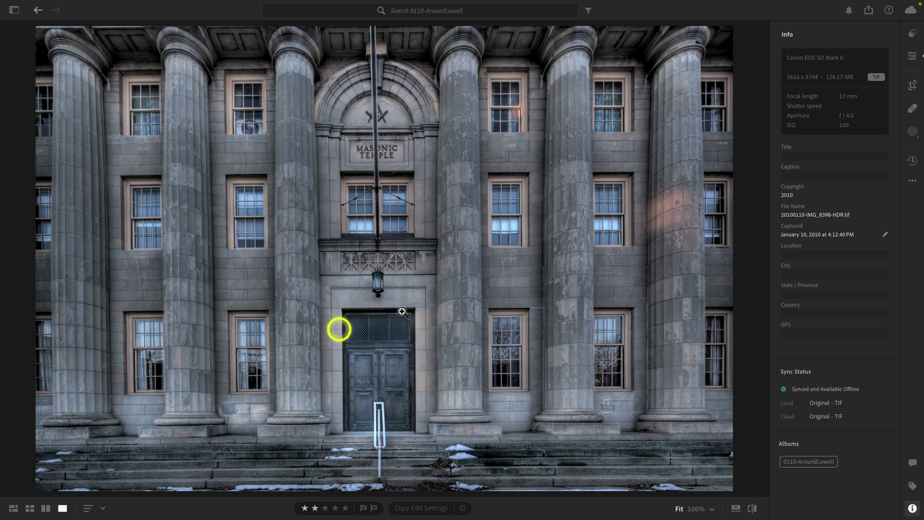
pyautogui.click(910, 58)
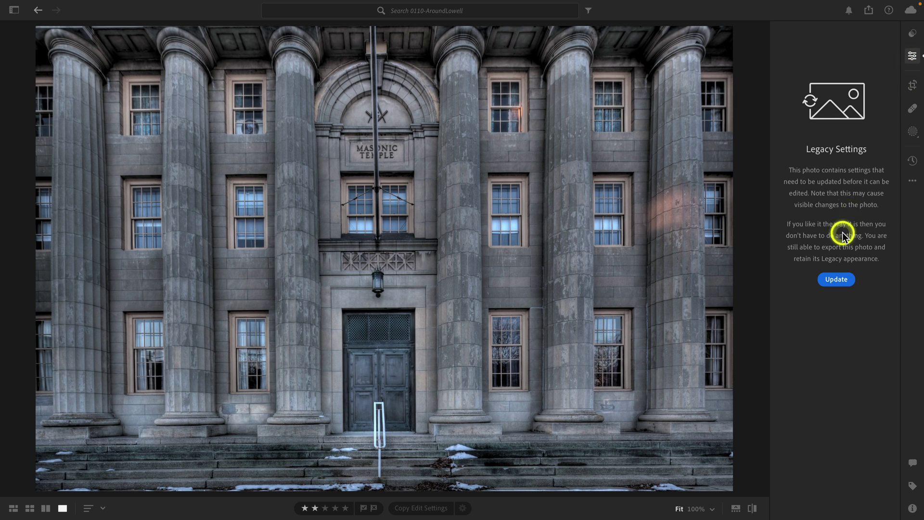
pyautogui.click(843, 279)
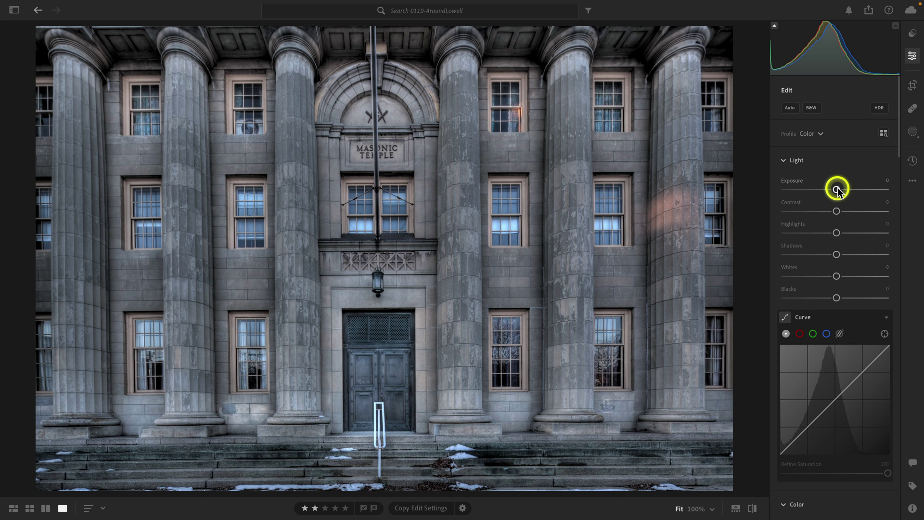
pyautogui.click(791, 108)
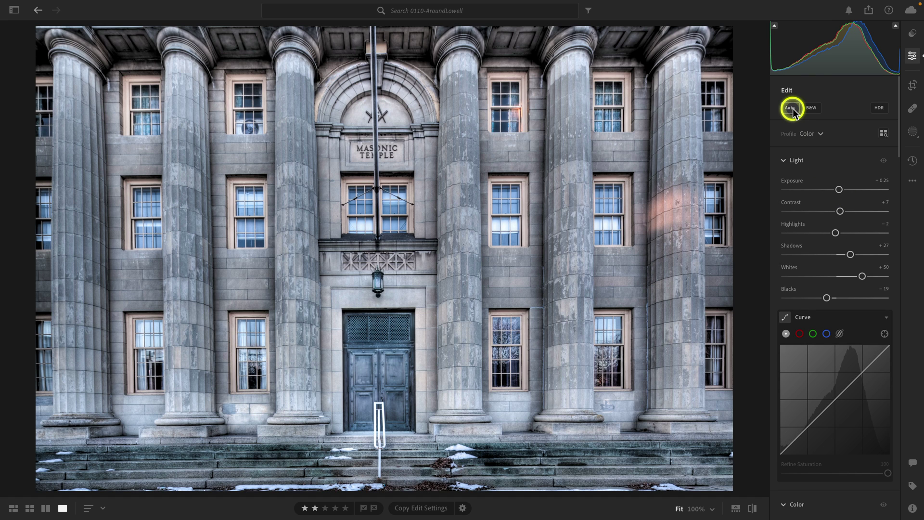
pyautogui.press('g')
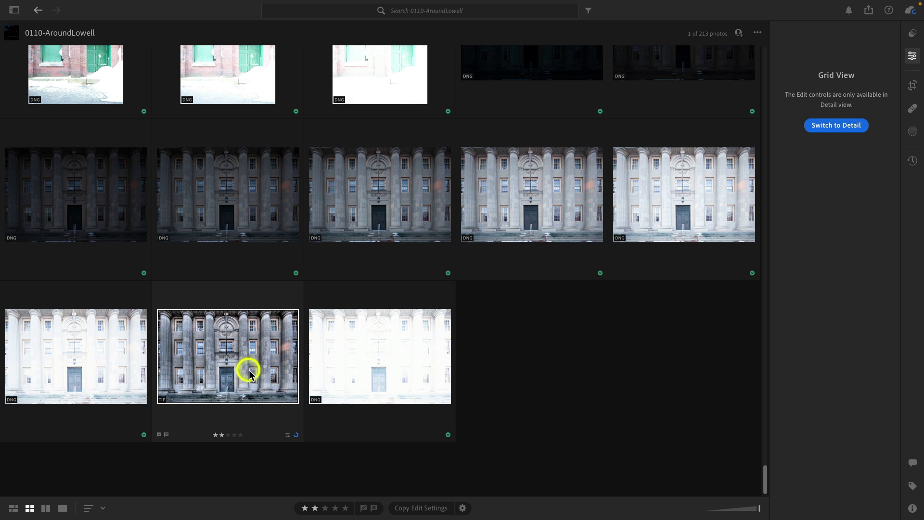
# Check cloud storage sync progress and reselect the edited TIF in the grid
pyautogui.click(296, 442)
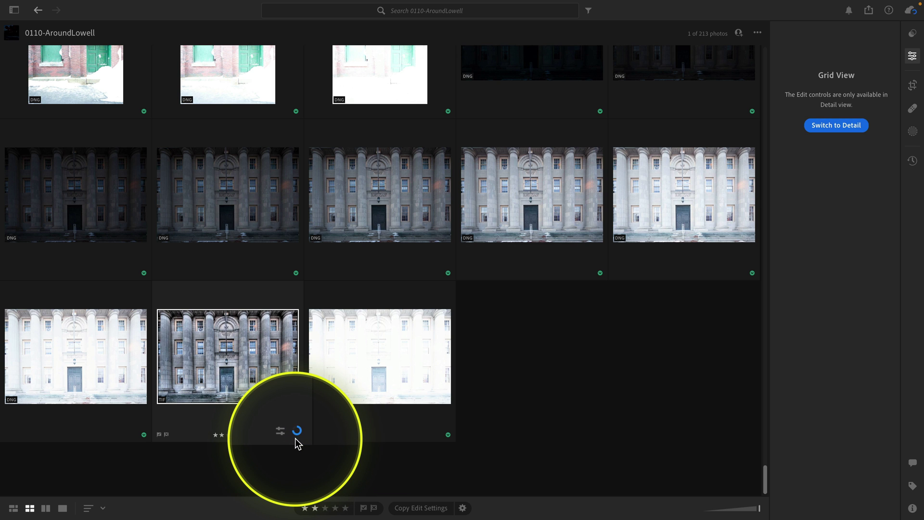
pyautogui.click(909, 11)
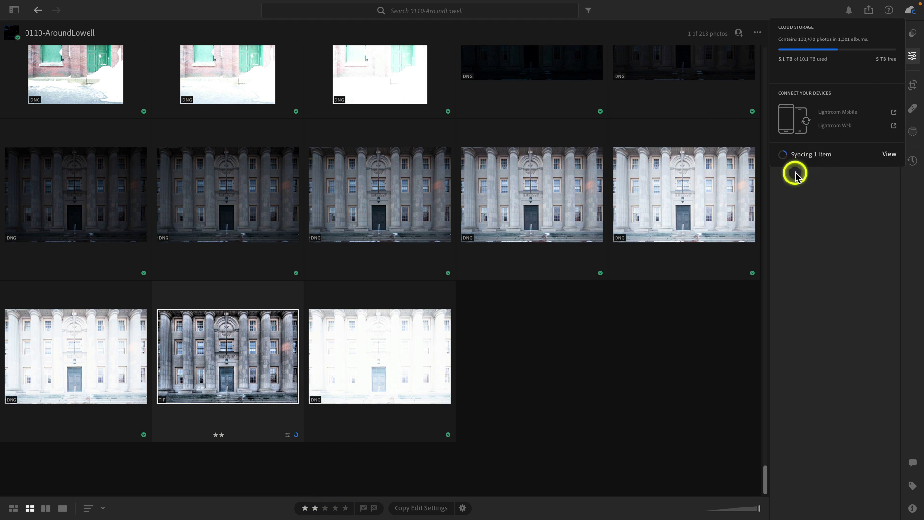
pyautogui.click(589, 367)
pyautogui.click(191, 370)
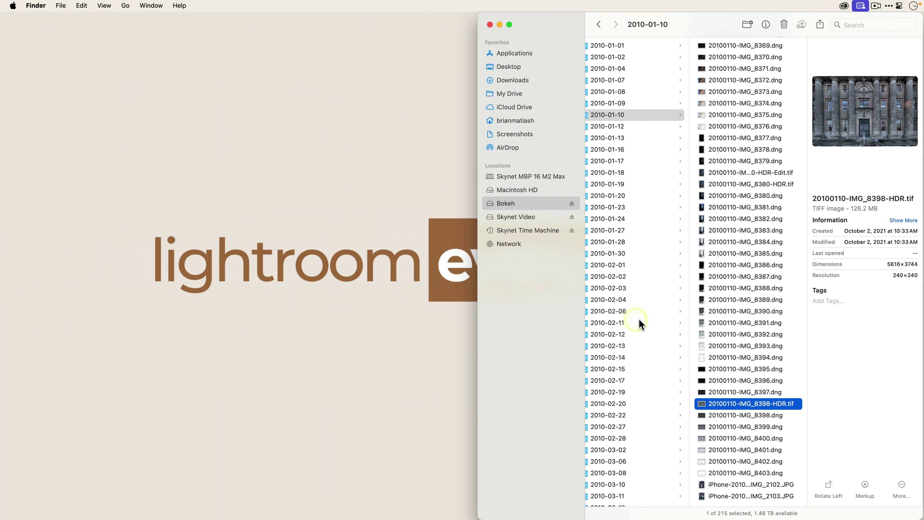
# Quick Look 20100110-IMG_8398-HDR.tif at full size, then close the preview
pyautogui.press('space')
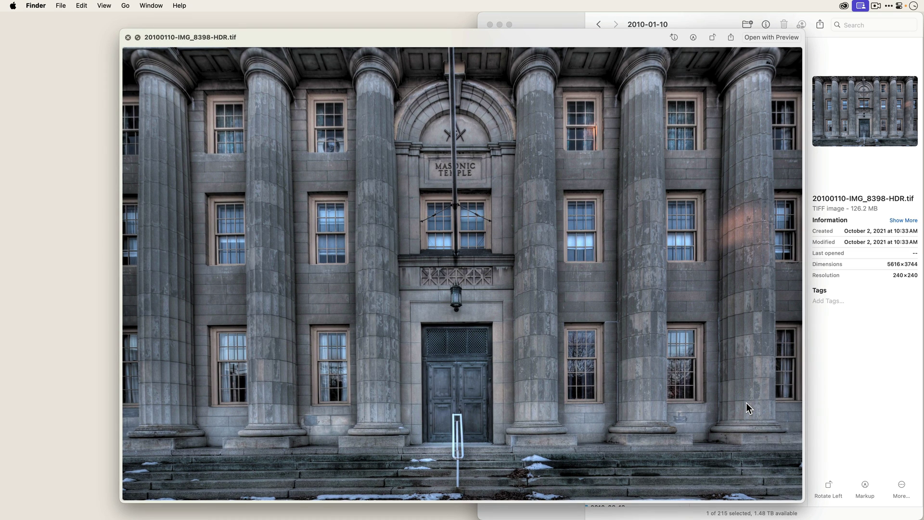
pyautogui.press('space')
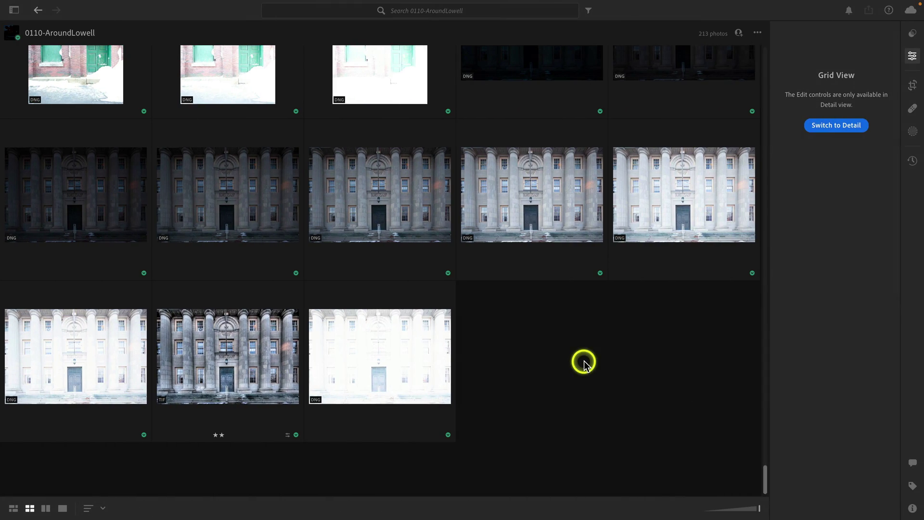
pyautogui.click(256, 351)
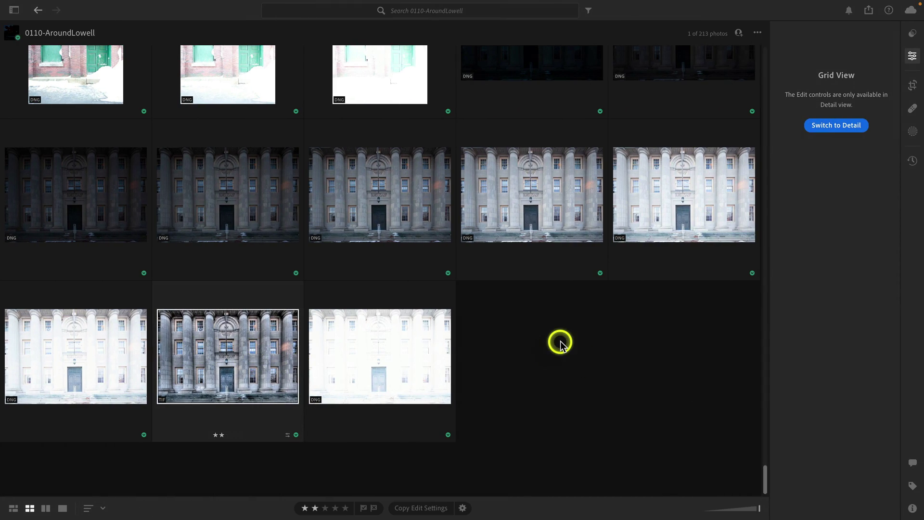
pyautogui.doubleClick(176, 373)
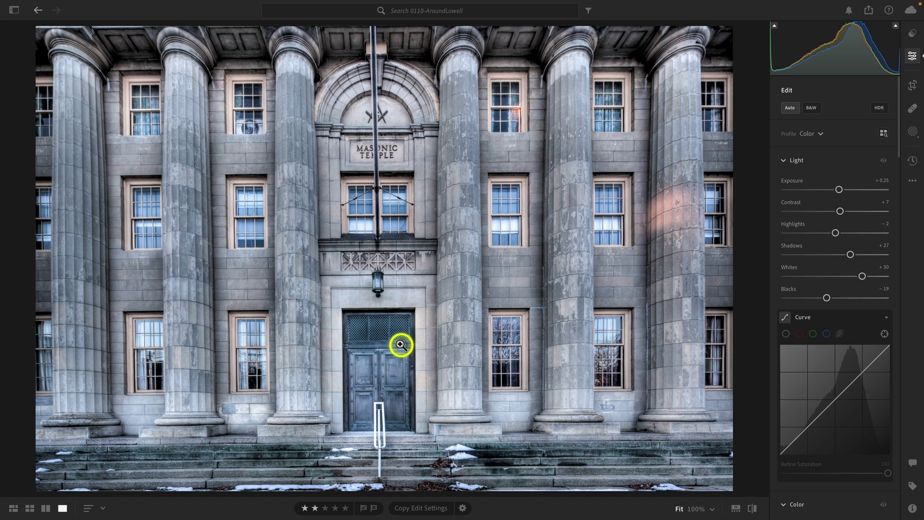
pyautogui.press('g')
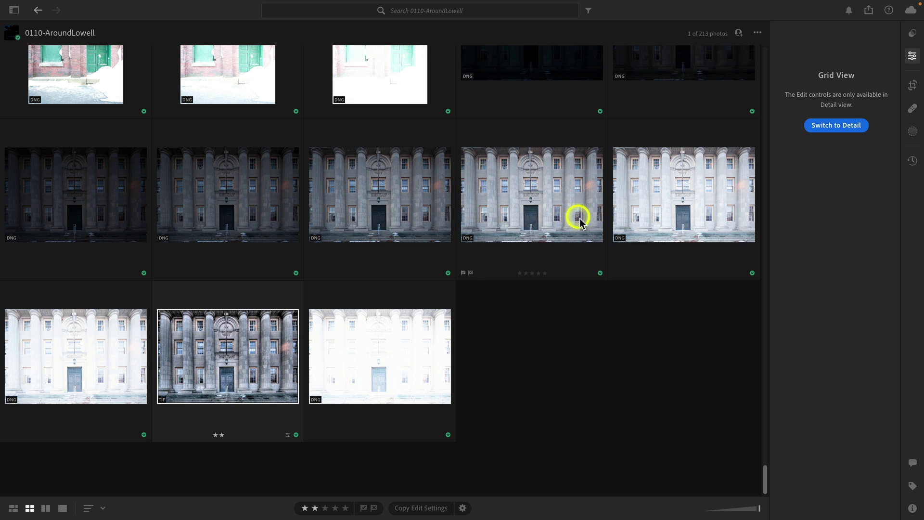
pyautogui.moveTo(228, 356)
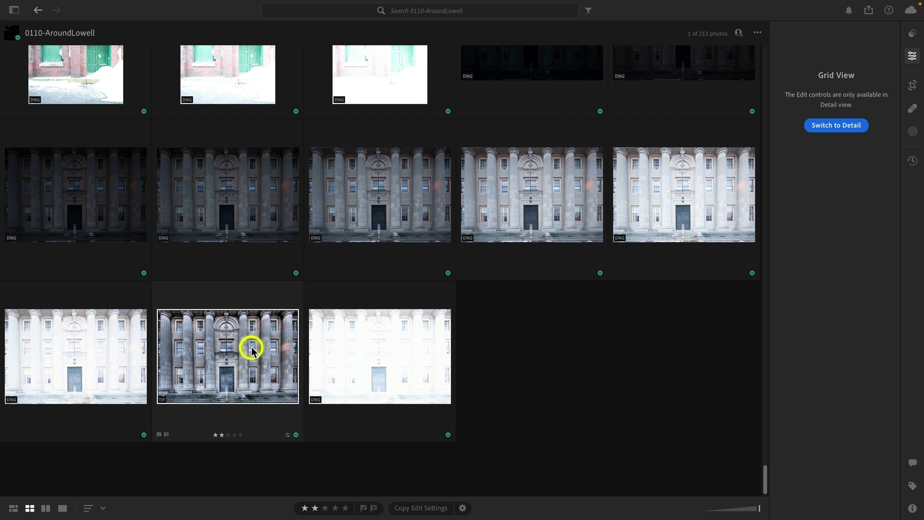
# Delete the HDR TIFF photo from the album and confirm
pyautogui.rightClick(243, 372)
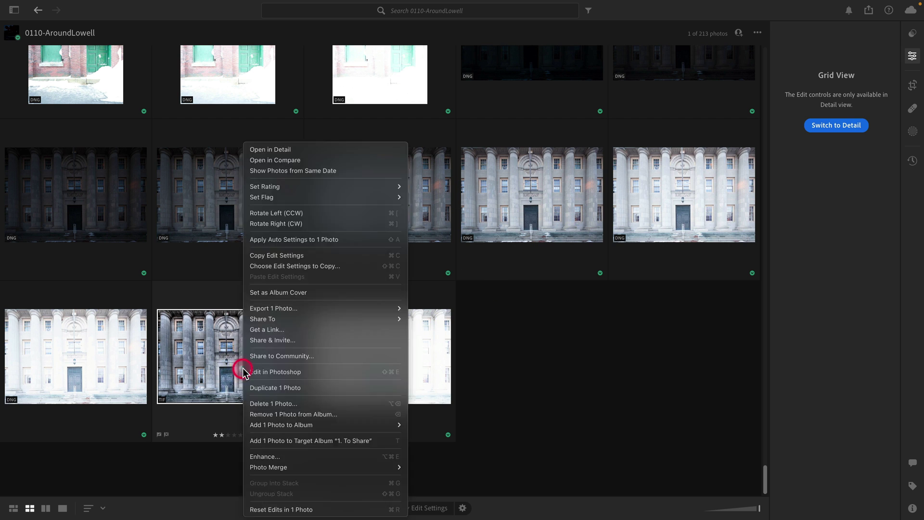
pyautogui.click(275, 404)
pyautogui.click(543, 345)
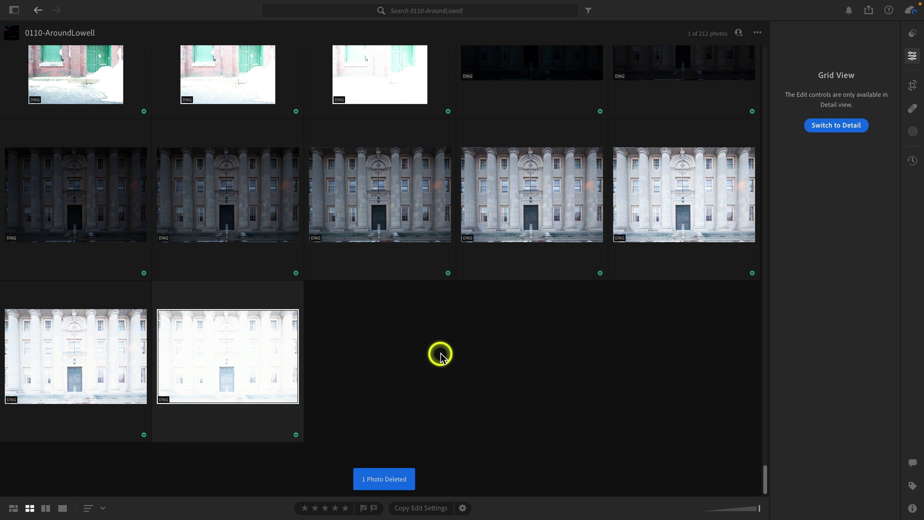
# Show All Photos > Deleted and inspect the deleted photo's actions without restoring it
pyautogui.press('p')
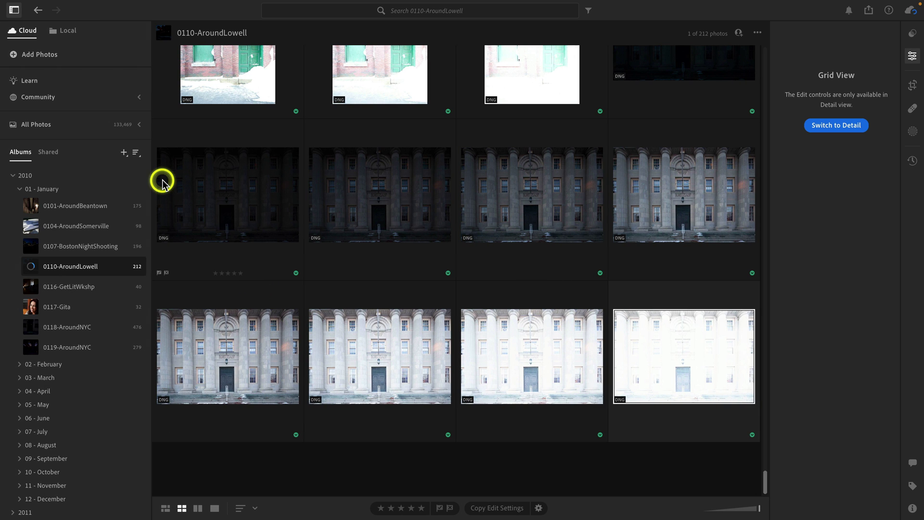
pyautogui.click(139, 128)
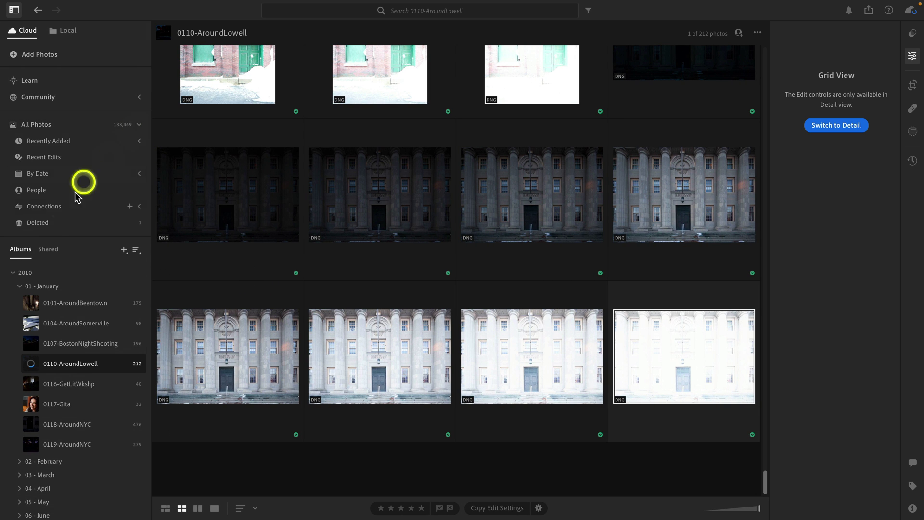
pyautogui.click(57, 223)
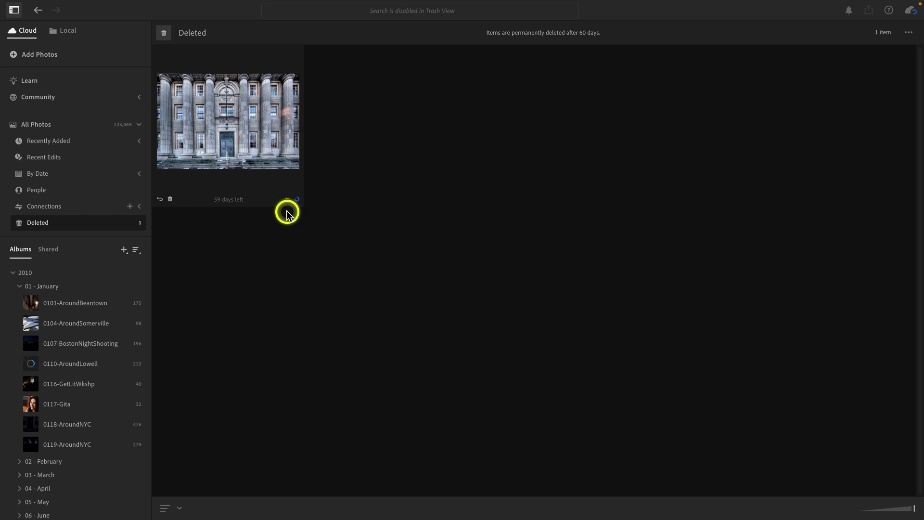
pyautogui.click(220, 153)
pyautogui.rightClick(220, 151)
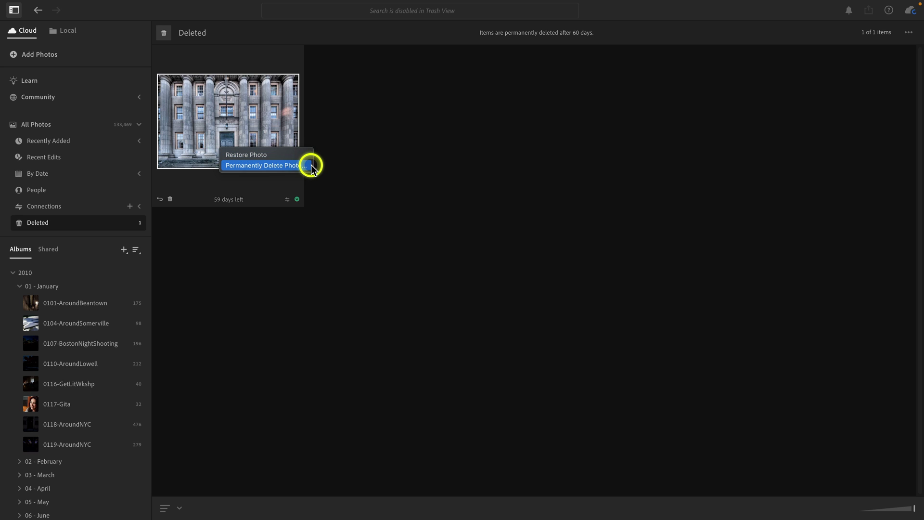
pyautogui.click(382, 174)
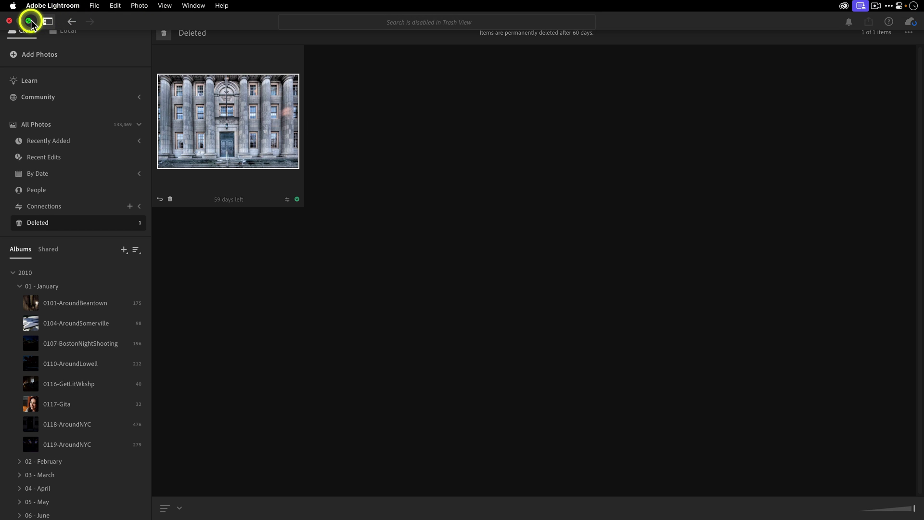
# Exit full screen and arrange the Lightroom window beside the Finder folder
pyautogui.click(28, 20)
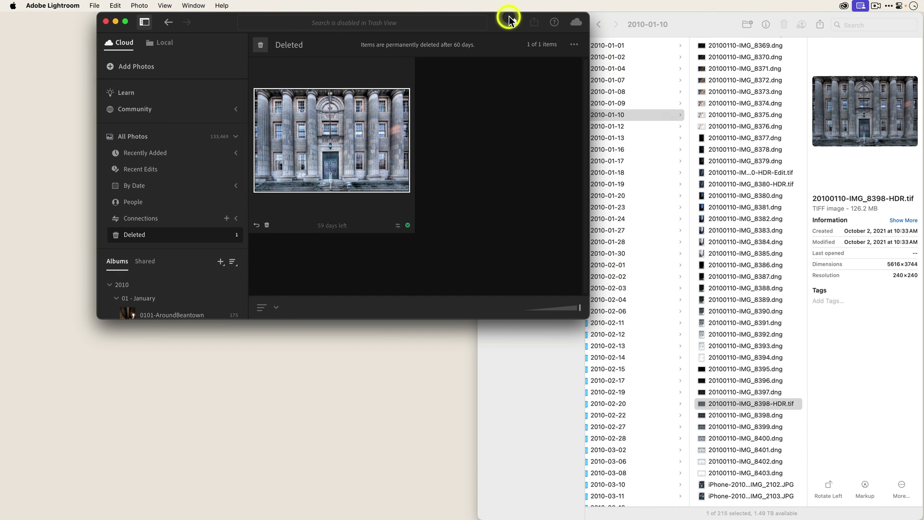
pyautogui.moveTo(508, 19); pyautogui.dragTo(412, 20)
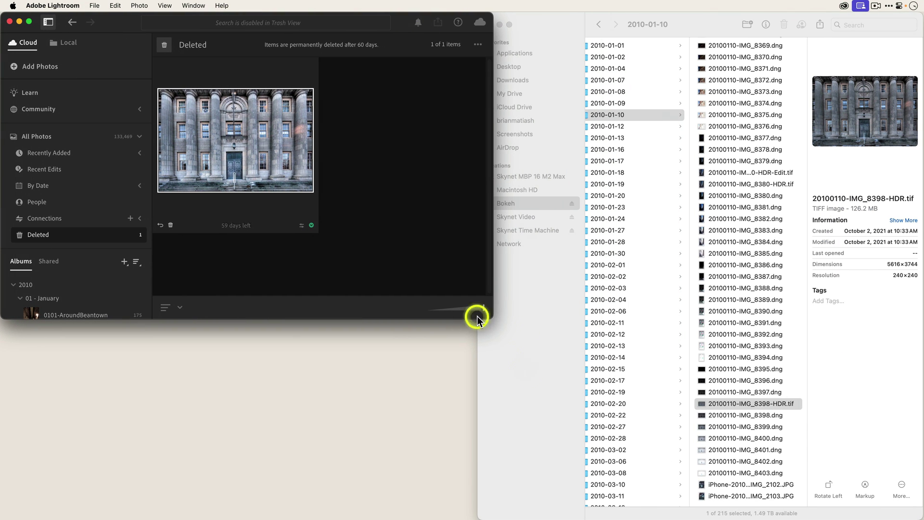
pyautogui.moveTo(477, 318); pyautogui.dragTo(442, 518)
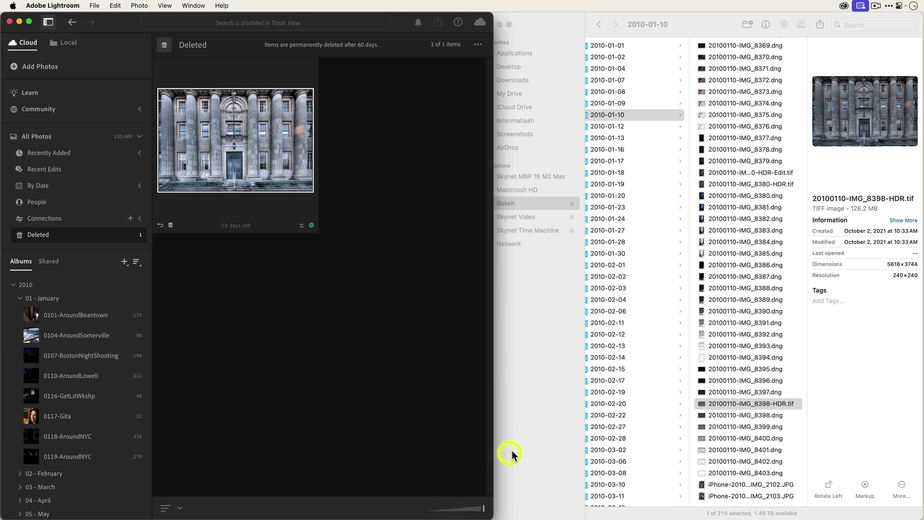
pyautogui.click(764, 403)
pyautogui.press('Return')
pyautogui.click(306, 352)
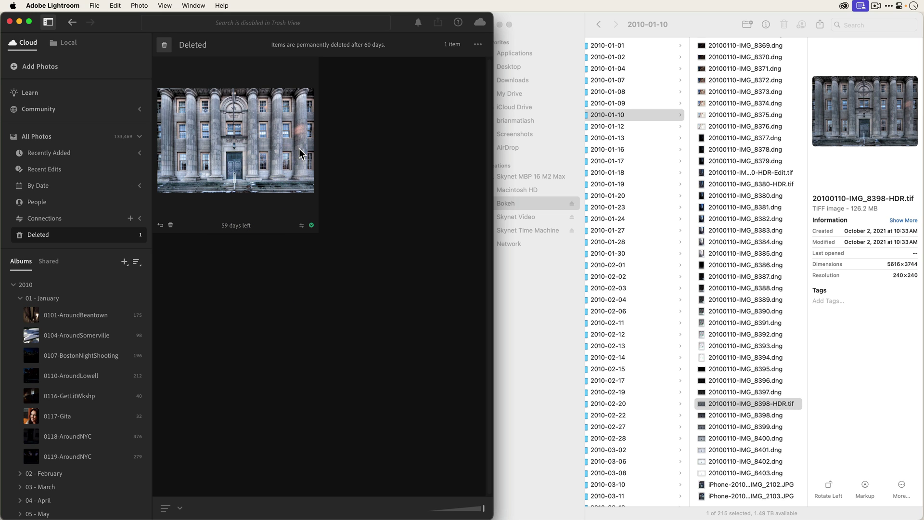
# Permanently delete all photos in Deleted and confirm
pyautogui.moveTo(299, 148); pyautogui.dragTo(415, 99)
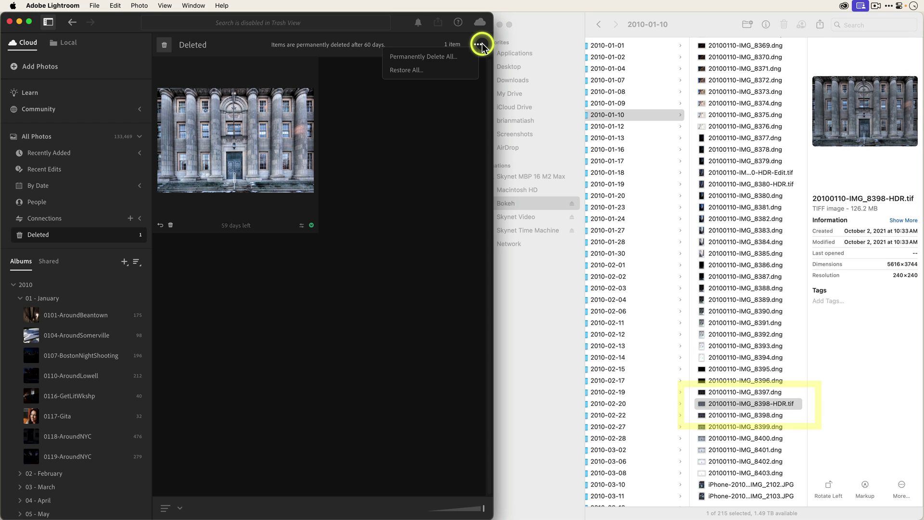
pyautogui.click(466, 58)
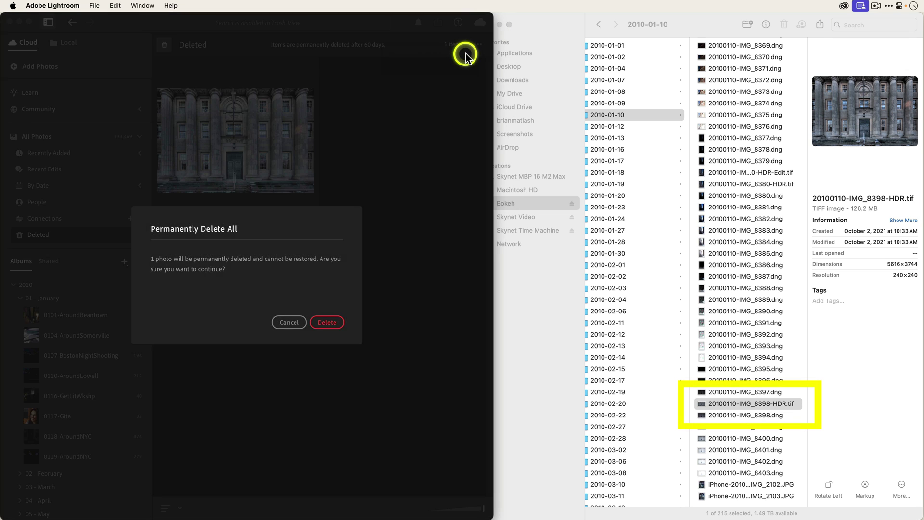
pyautogui.click(327, 323)
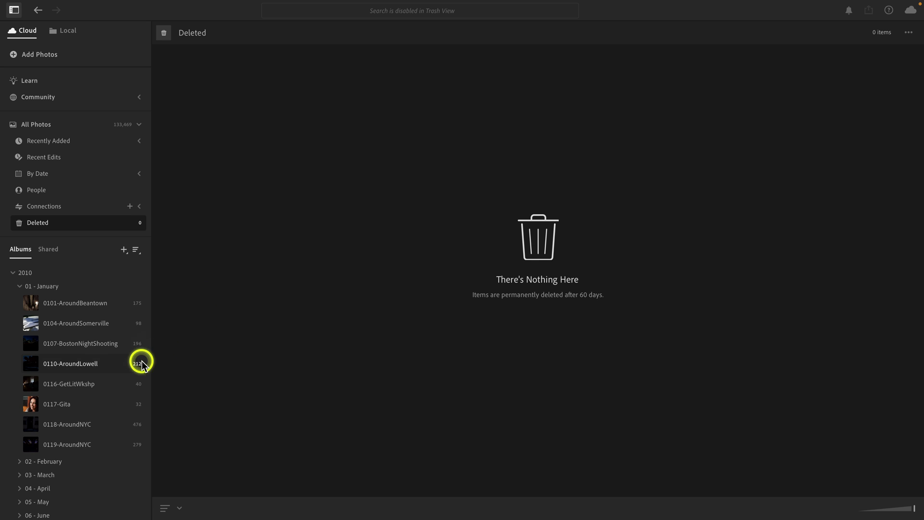
# Open 0110-AroundLowell, return to Square Grid, and show the IMG_8399 DNG's Info panel
pyautogui.click(87, 363)
pyautogui.moveTo(684, 411)
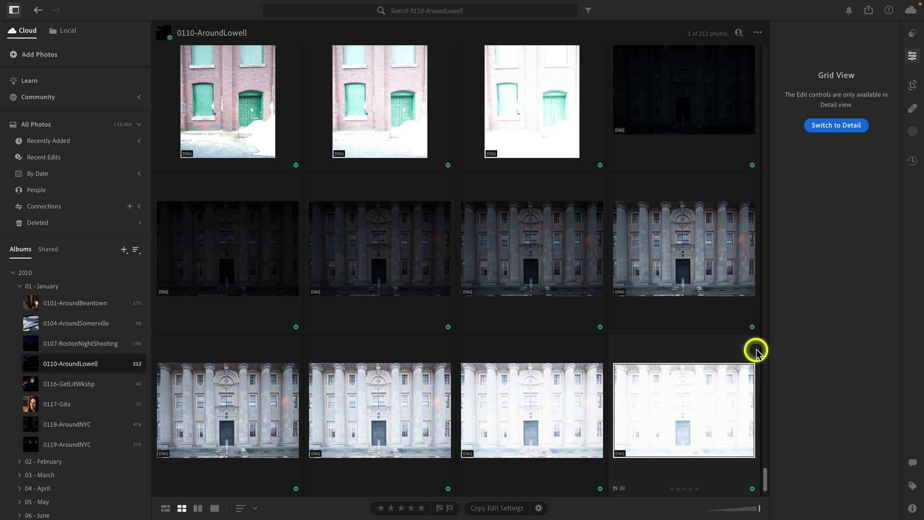
pyautogui.doubleClick(713, 245)
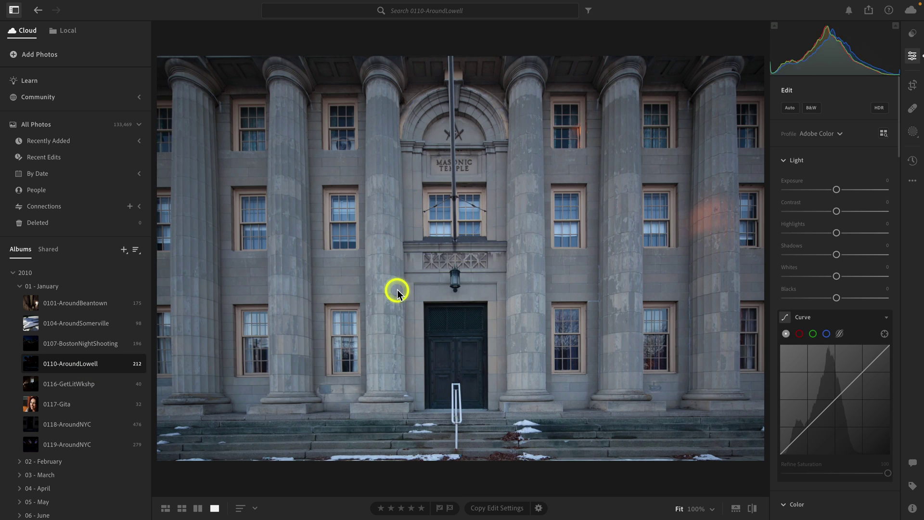
pyautogui.press('p')
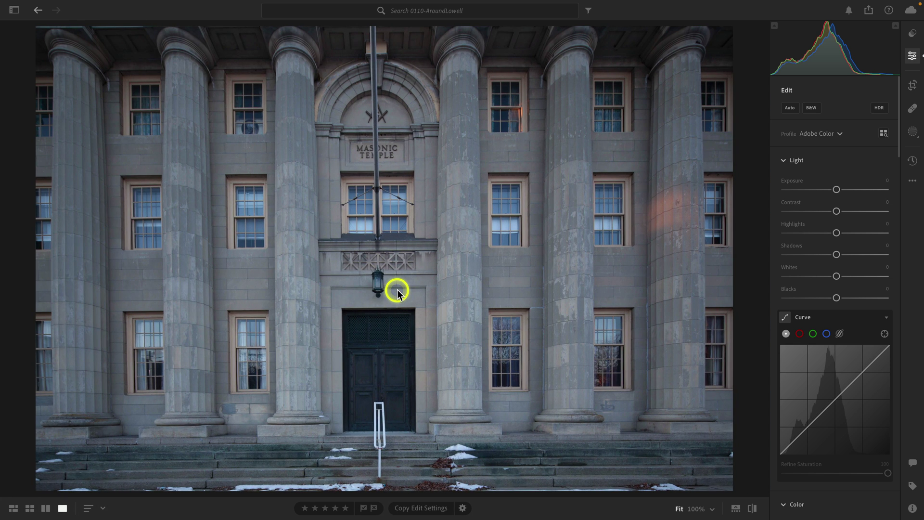
pyautogui.press('g')
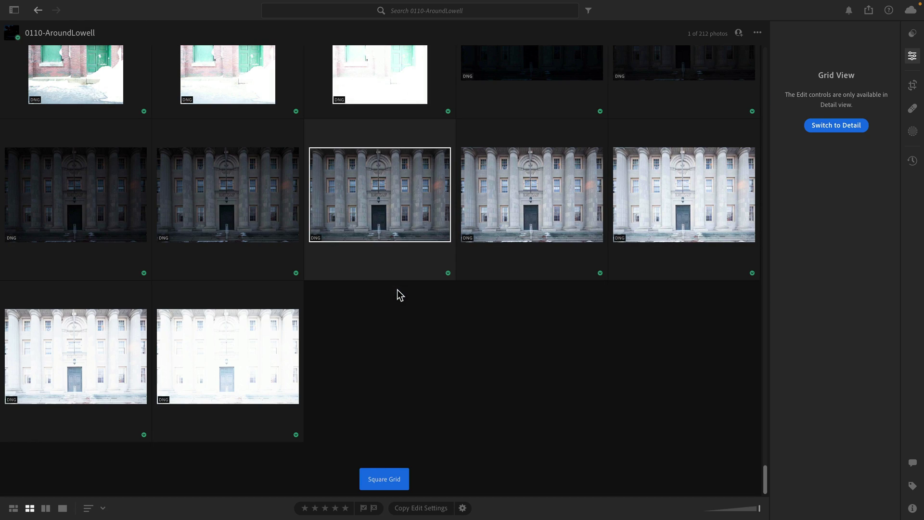
pyautogui.press('i')
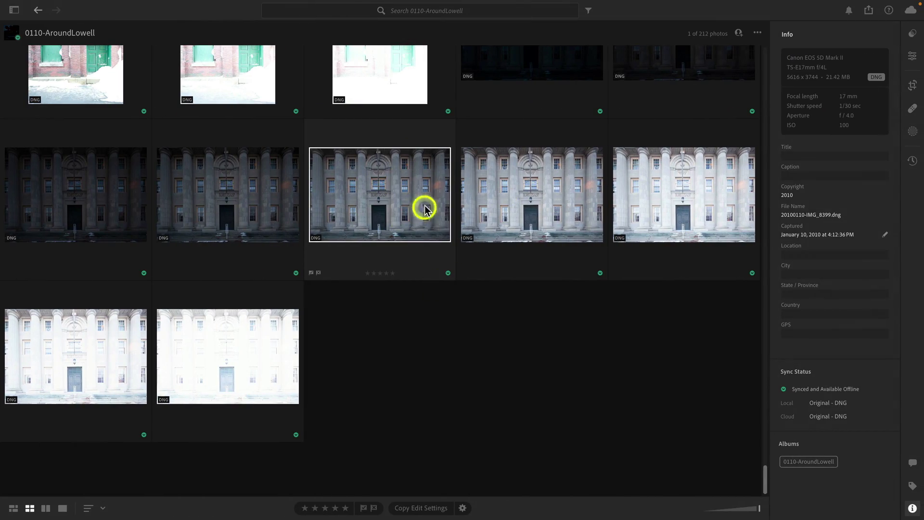
# Review the Cache preferences without changes, then open 20100110-IMG_8399.dng in Detail view
pyautogui.click(60, 7)
pyautogui.click(58, 30)
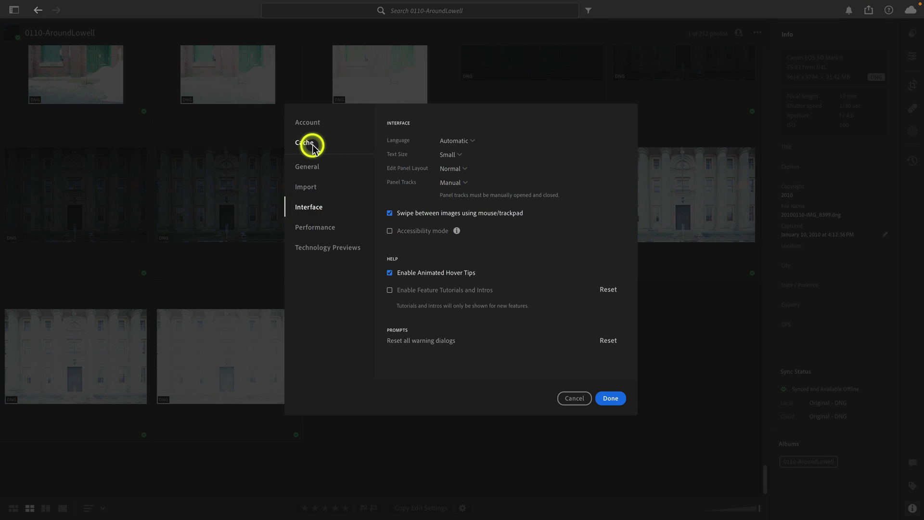
pyautogui.click(311, 143)
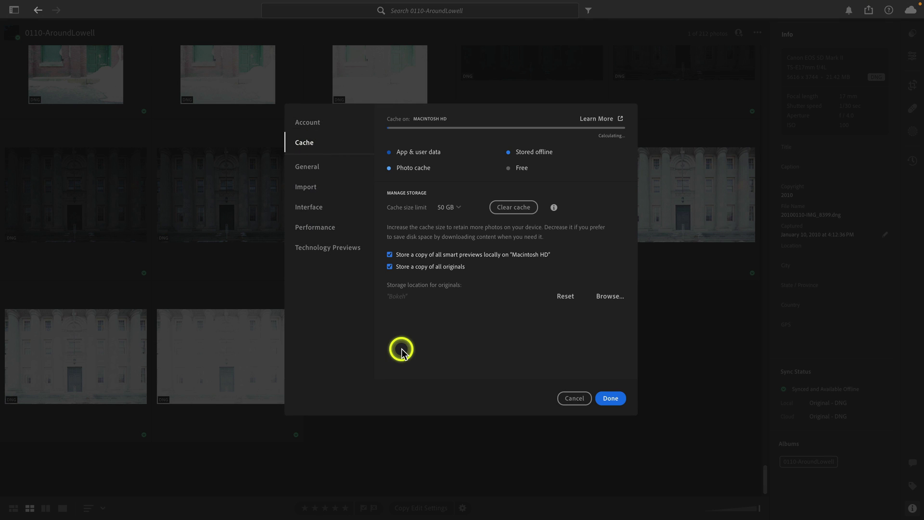
pyautogui.click(565, 399)
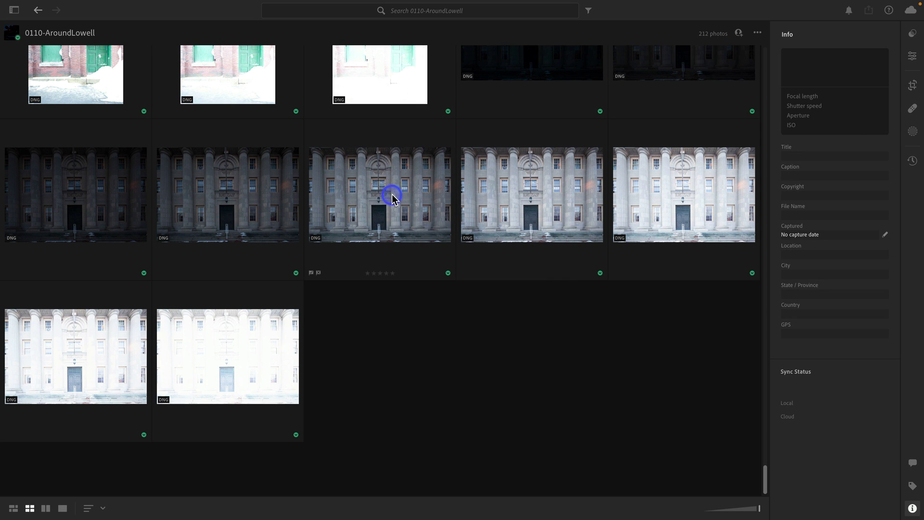
pyautogui.click(391, 196)
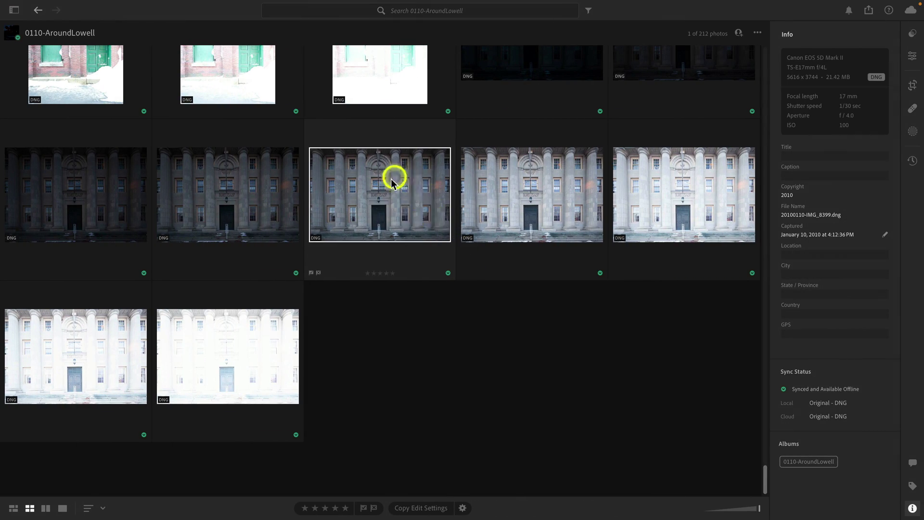
pyautogui.doubleClick(409, 192)
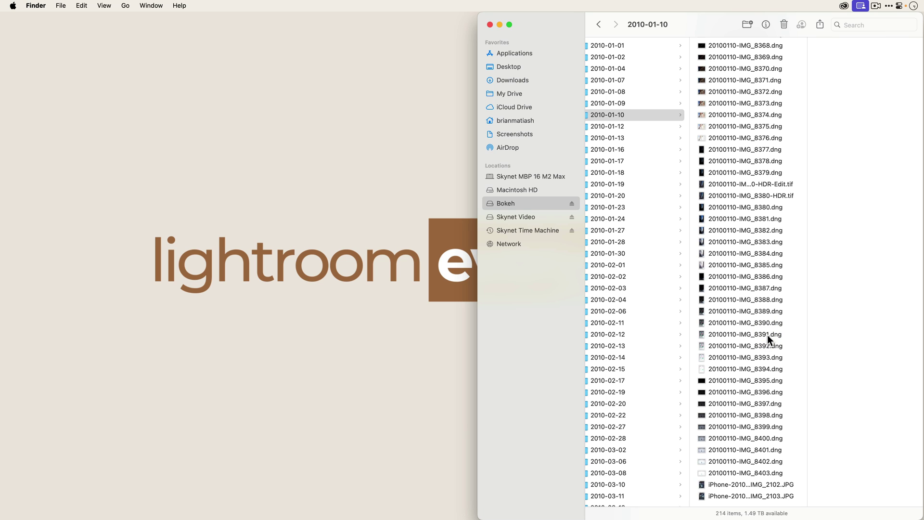
# Eject the Bokeh drive from the Finder sidebar
pyautogui.click(571, 204)
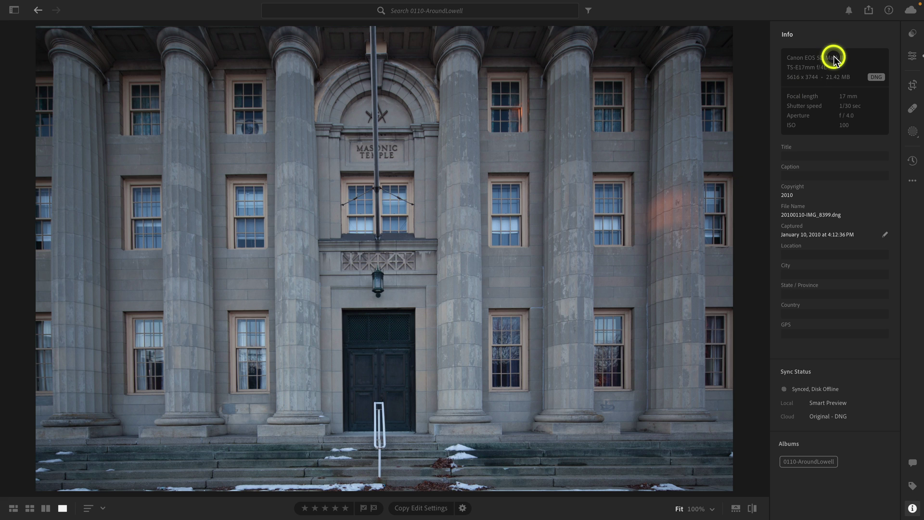
# Export IMG_8399 with custom settings as a JPG to the Desktop
pyautogui.click(868, 10)
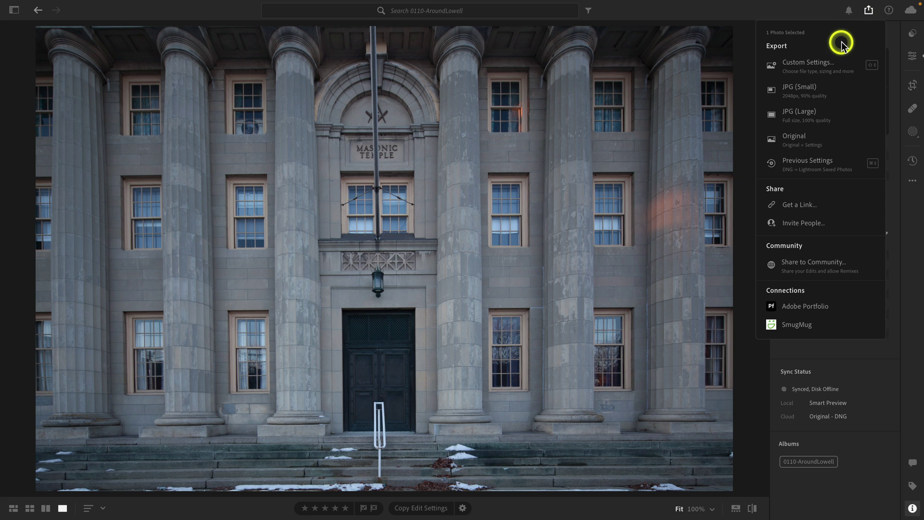
pyautogui.click(827, 65)
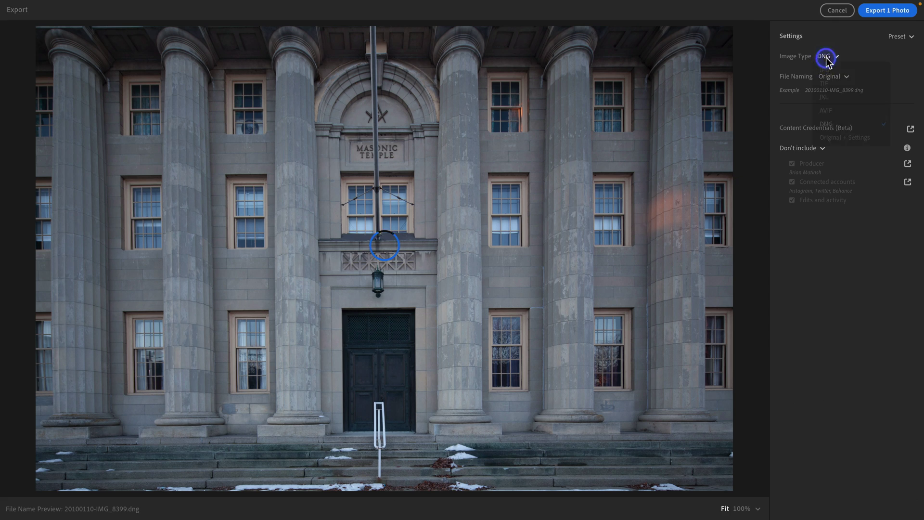
pyautogui.click(837, 72)
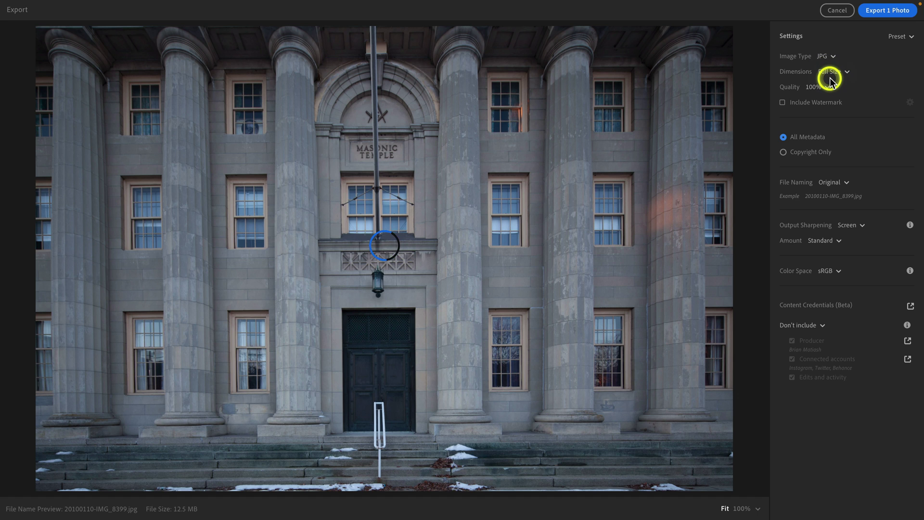
pyautogui.click(873, 16)
pyautogui.press('super+shift+d')
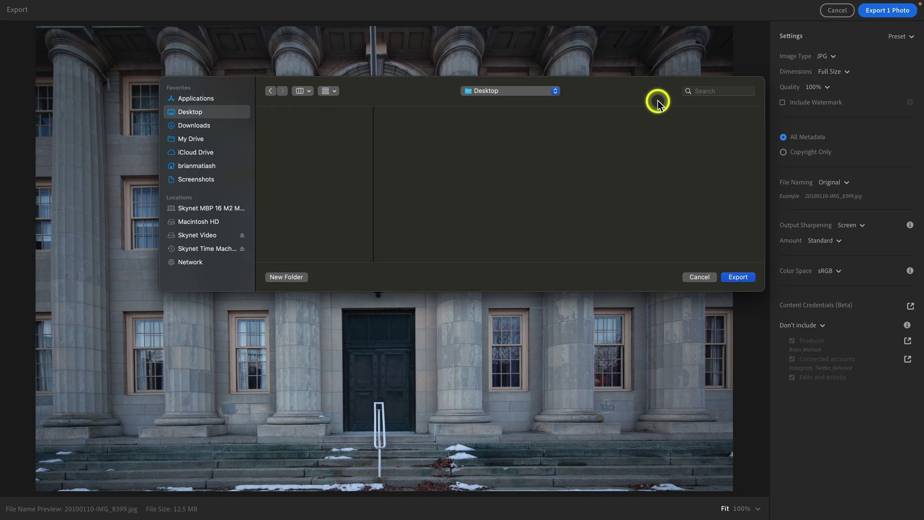
pyautogui.click(736, 277)
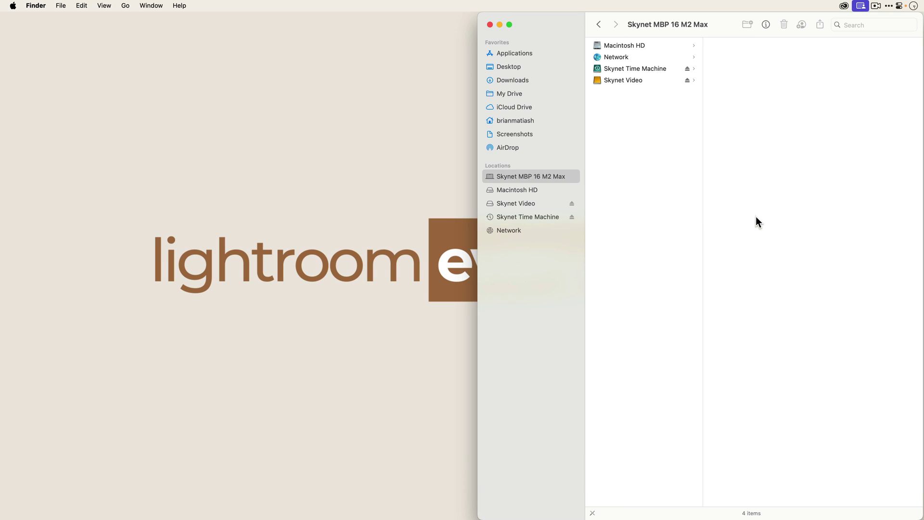
# Launch Disk Utility from Spotlight, mount the Bokeh volume, then quit Disk Utility
pyautogui.press('super+space')
pyautogui.write('disk')
pyautogui.press('Return')
pyautogui.moveTo(545, 334); pyautogui.dragTo(557, 188)
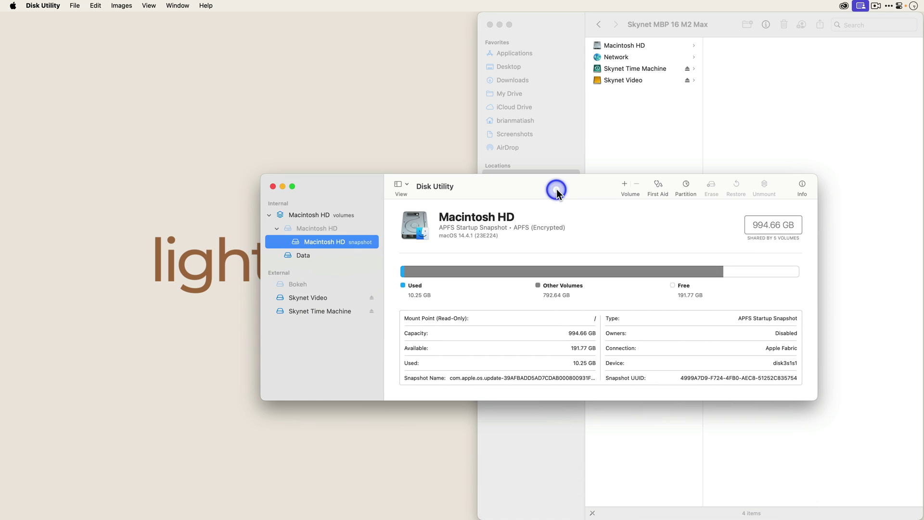
pyautogui.click(305, 285)
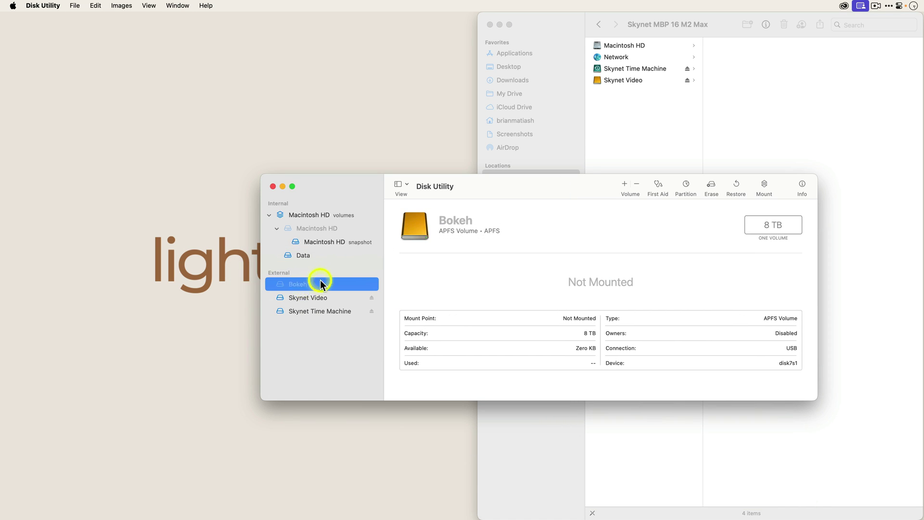
pyautogui.click(765, 186)
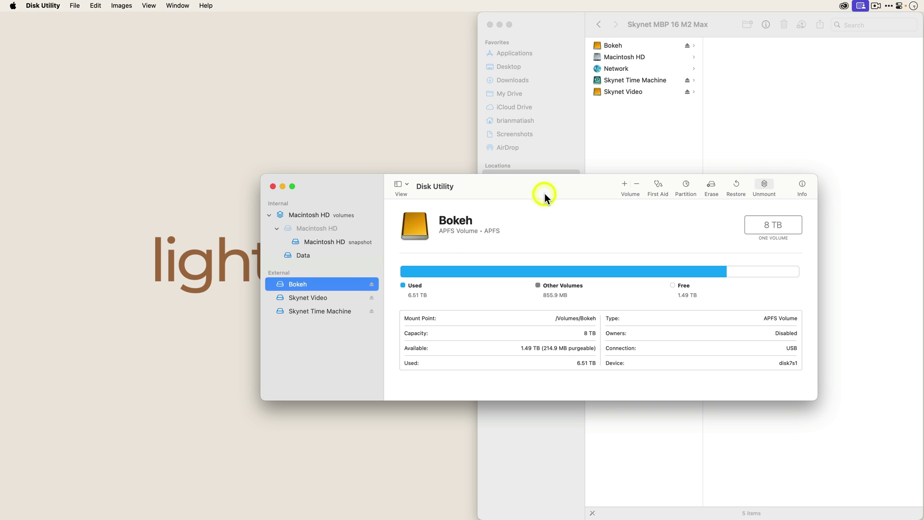
pyautogui.press('super+q')
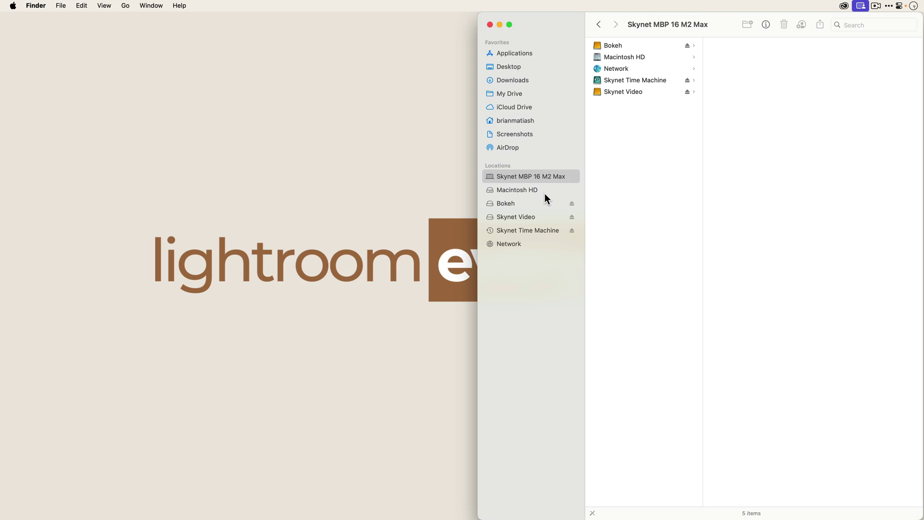
# Return to Lightroom, then browse Bokeh in Finder and open its Lightroom CC folder
pyautogui.moveTo(462, 517)
pyautogui.click(383, 491)
pyautogui.click(509, 209)
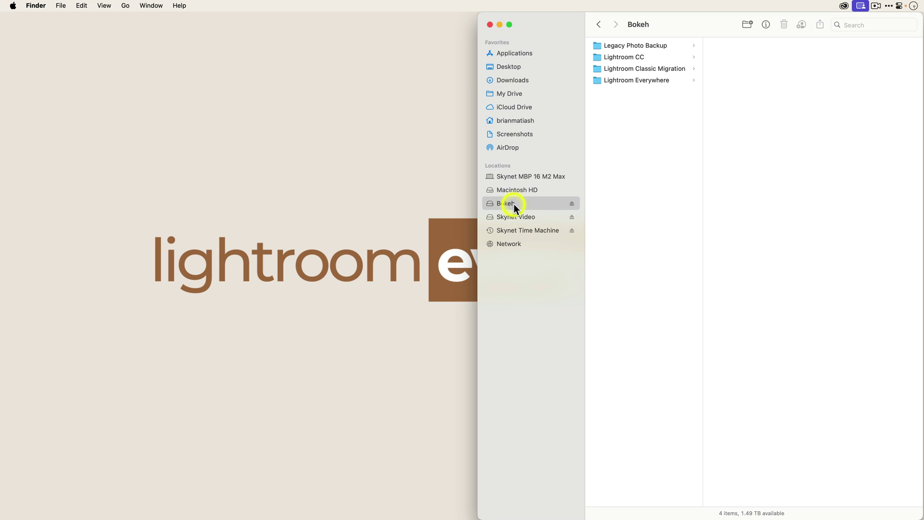
pyautogui.click(617, 57)
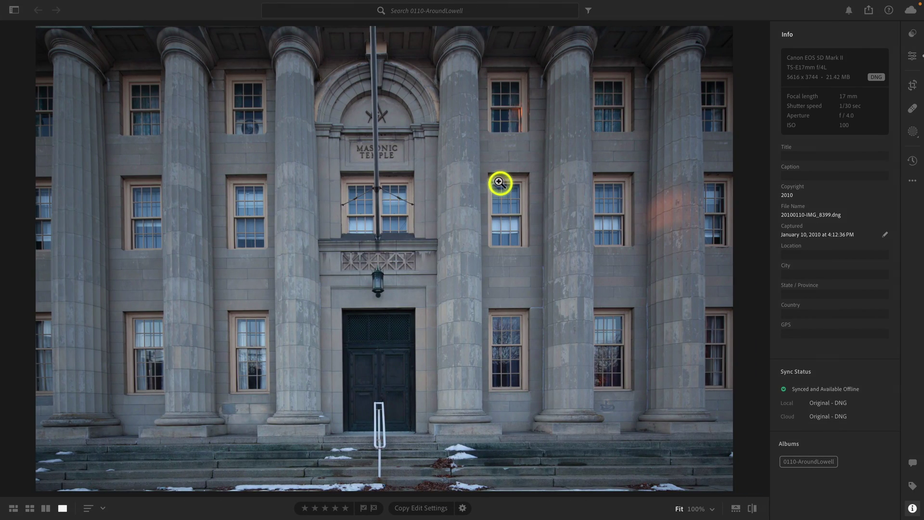
pyautogui.click(83, 7)
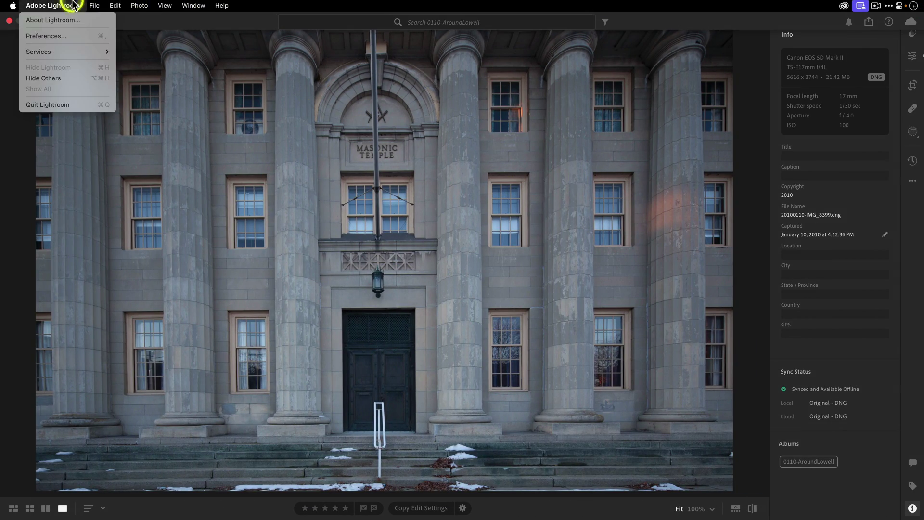
pyautogui.click(68, 33)
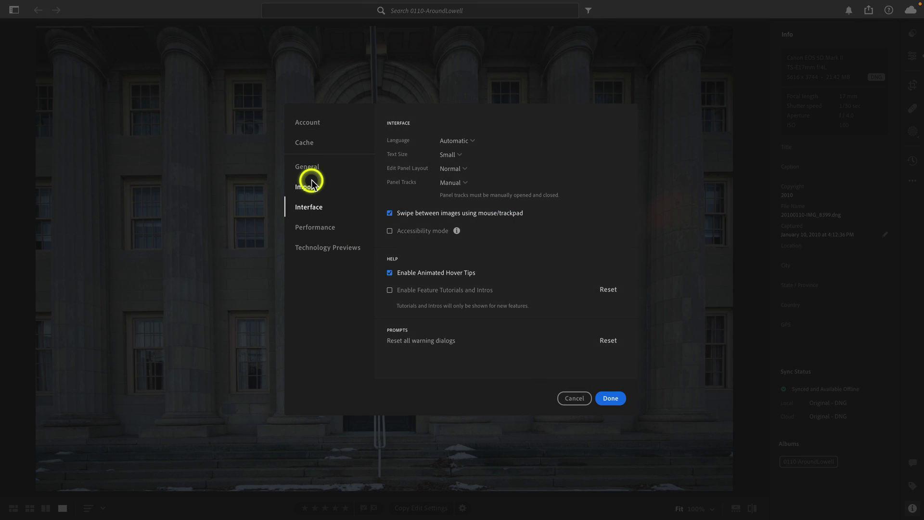
pyautogui.click(310, 145)
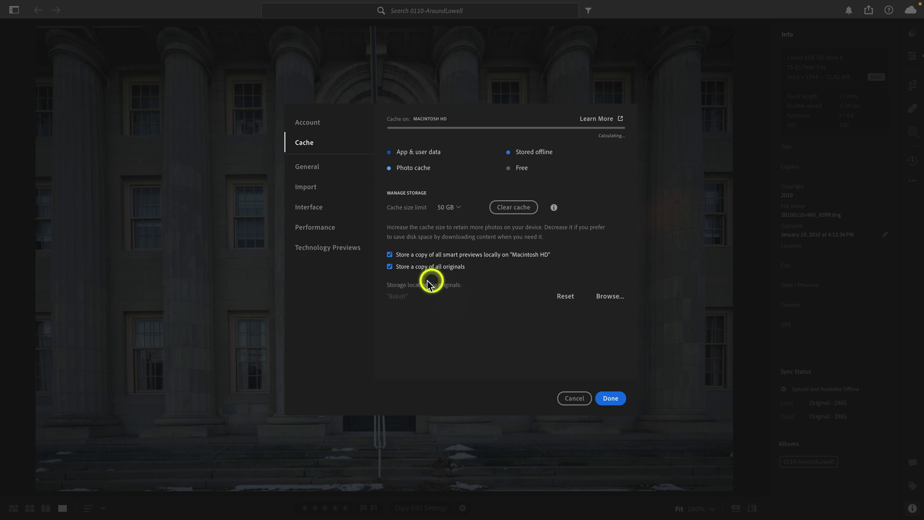
pyautogui.click(573, 398)
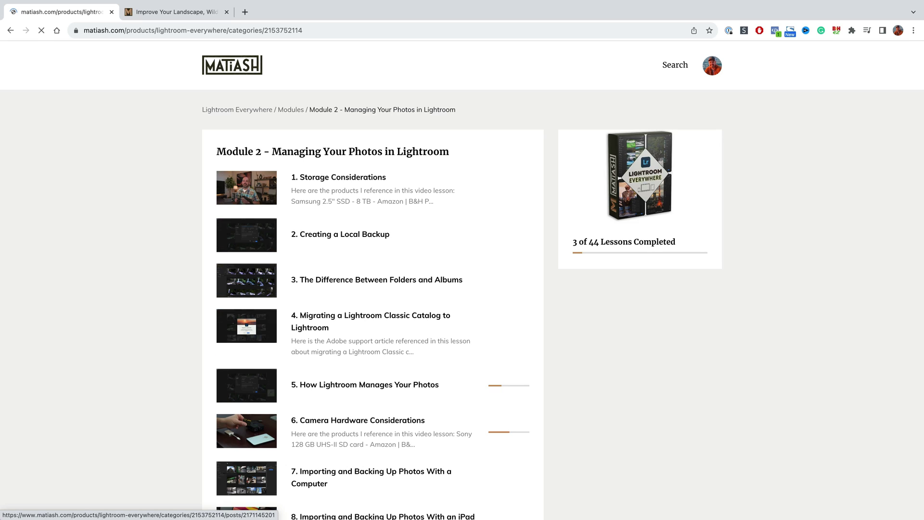
pyautogui.scroll(-1, 463, 289)
pyautogui.scroll(-2, 249, 217)
pyautogui.scroll(-2, 248, 217)
# Play Module 2 lesson 5, 'How Lightroom Manages Your Photos'
pyautogui.click(250, 225)
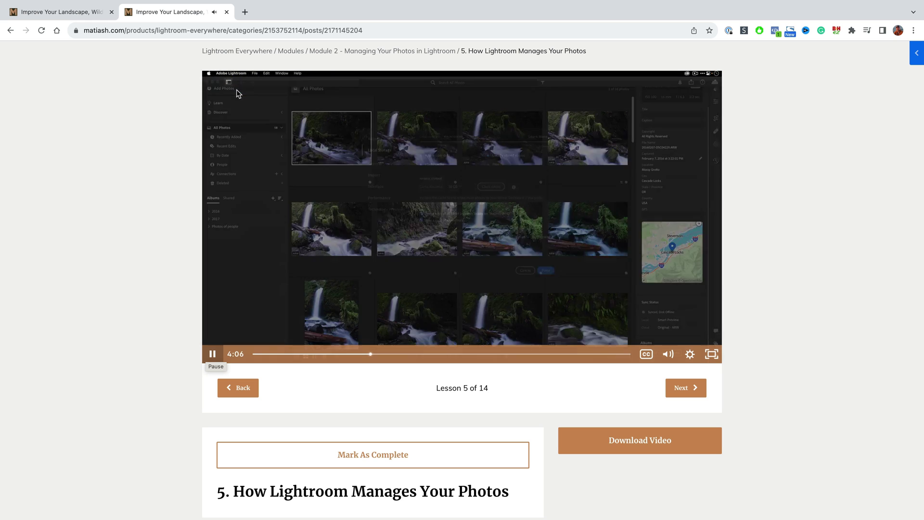